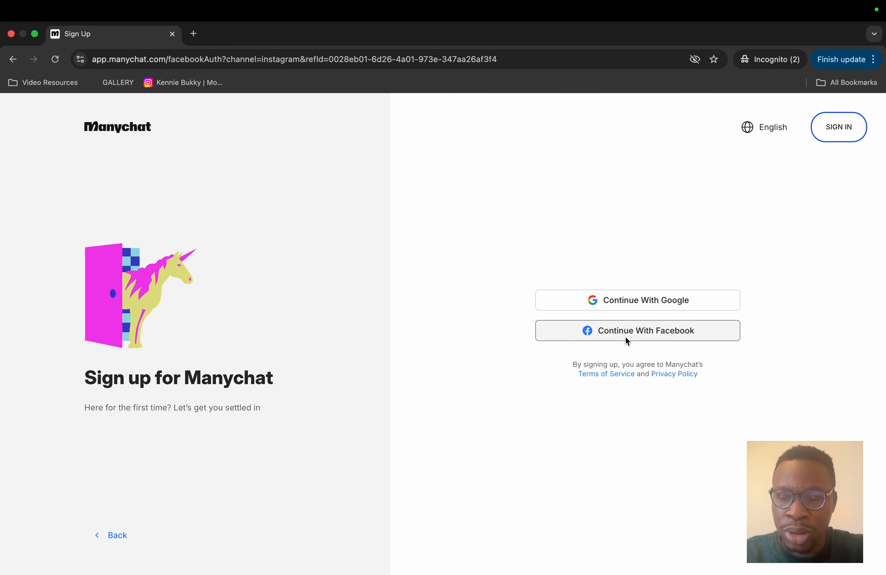
# Step: Start signing up for Manychat and choose Instagram as the first channel to connect
pyautogui.click(13, 59)
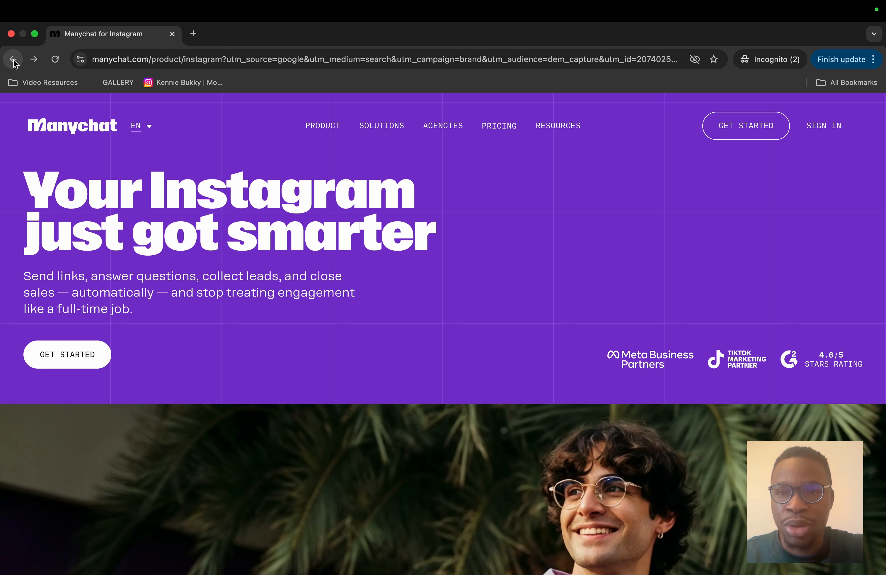
pyautogui.click(754, 127)
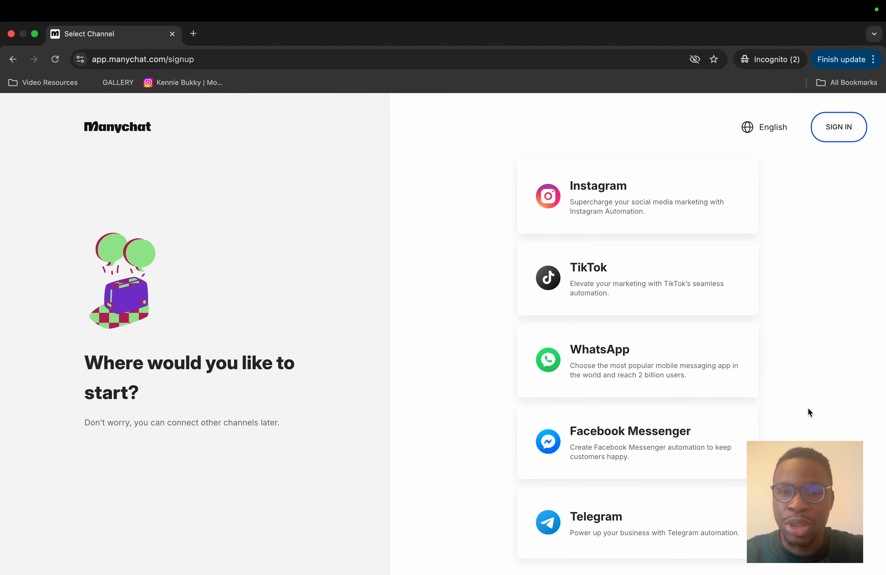
pyautogui.scroll(-1, 808, 408)
pyautogui.scroll(1, 807, 407)
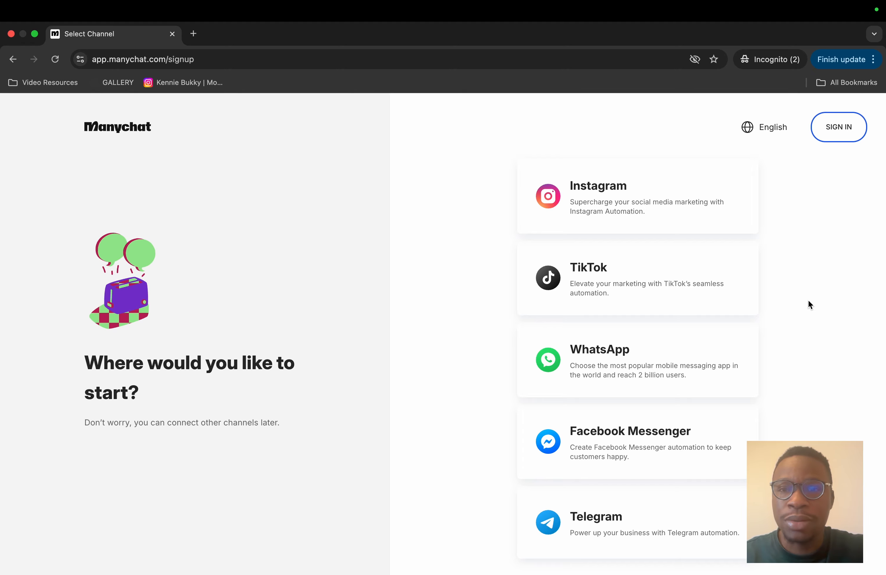
pyautogui.click(601, 190)
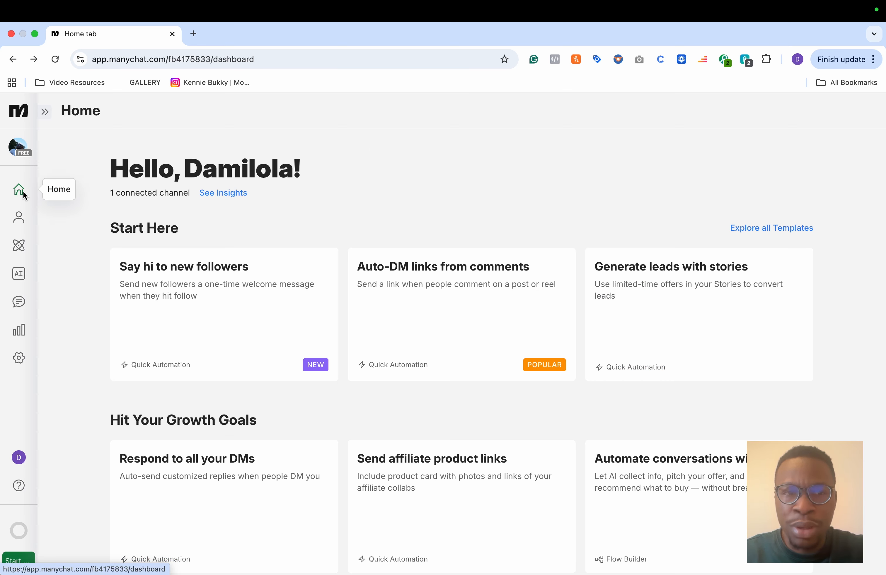
# Step: Open the account settings and review the Instagram channel options
pyautogui.click(22, 358)
pyautogui.scroll(-5, 152, 525)
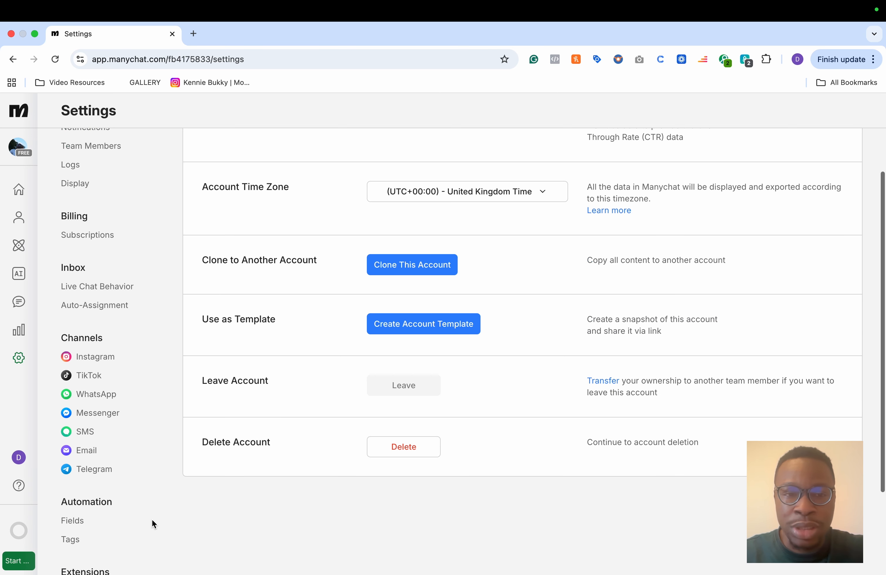
pyautogui.scroll(2, 99, 331)
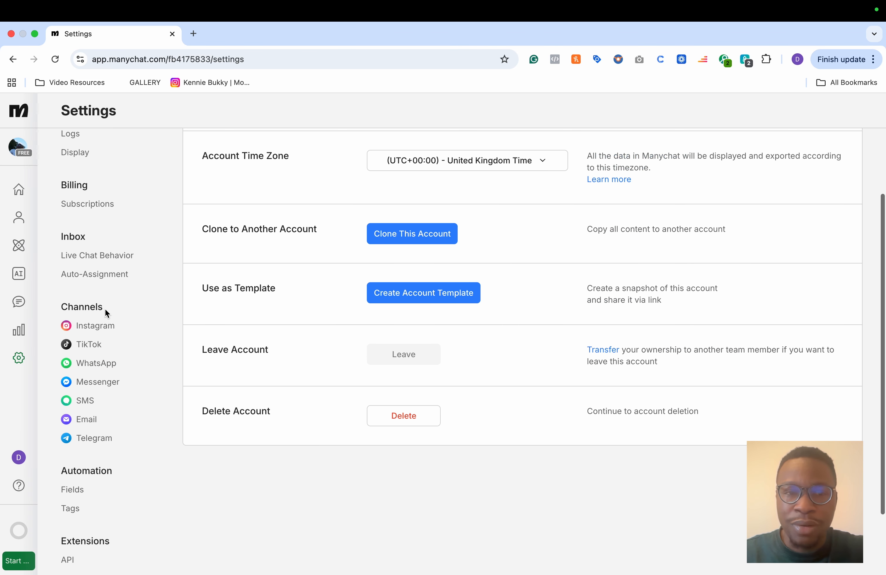
pyautogui.click(87, 325)
pyautogui.scroll(3, 297, 284)
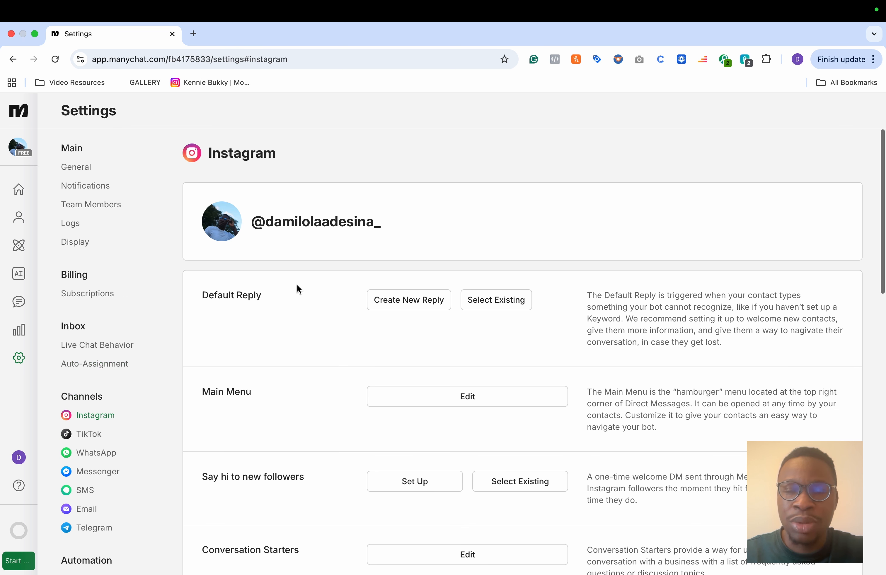
pyautogui.scroll(-4, 302, 315)
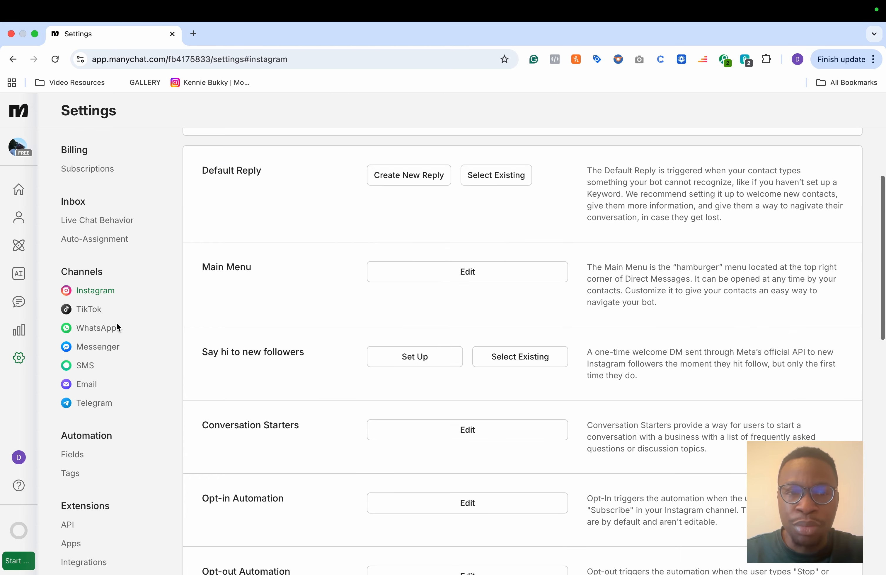
# Step: Inspect the TikTok channel settings page and switch back to the Instagram channel settings
pyautogui.click(96, 312)
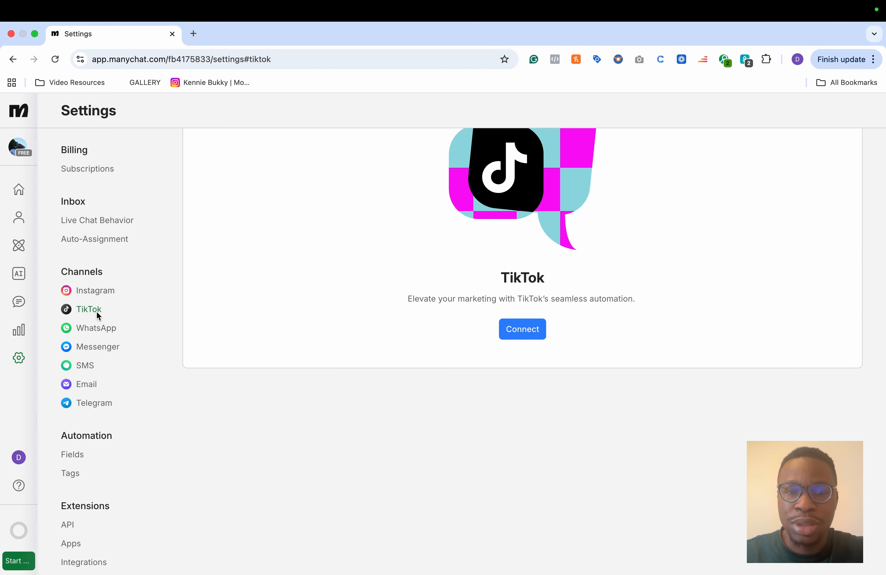
pyautogui.scroll(3, 376, 293)
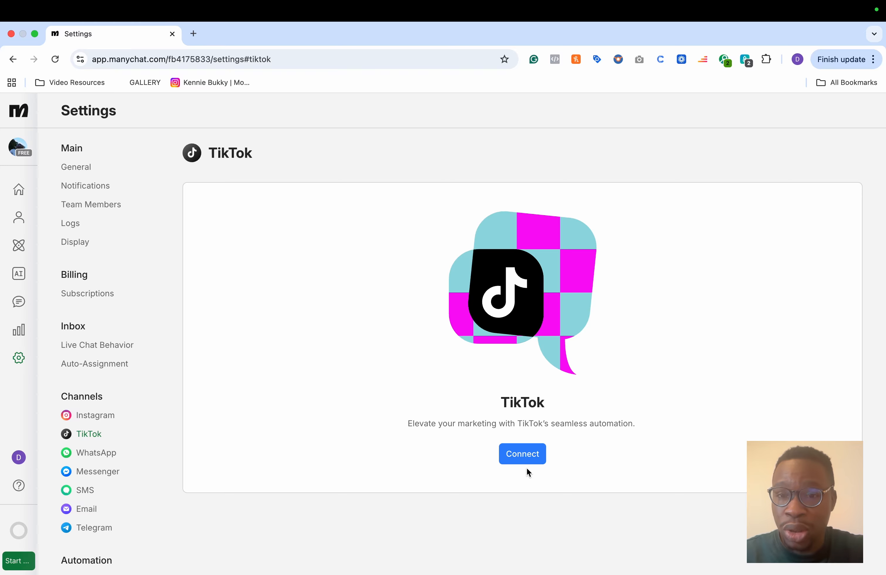
pyautogui.scroll(-2, 138, 477)
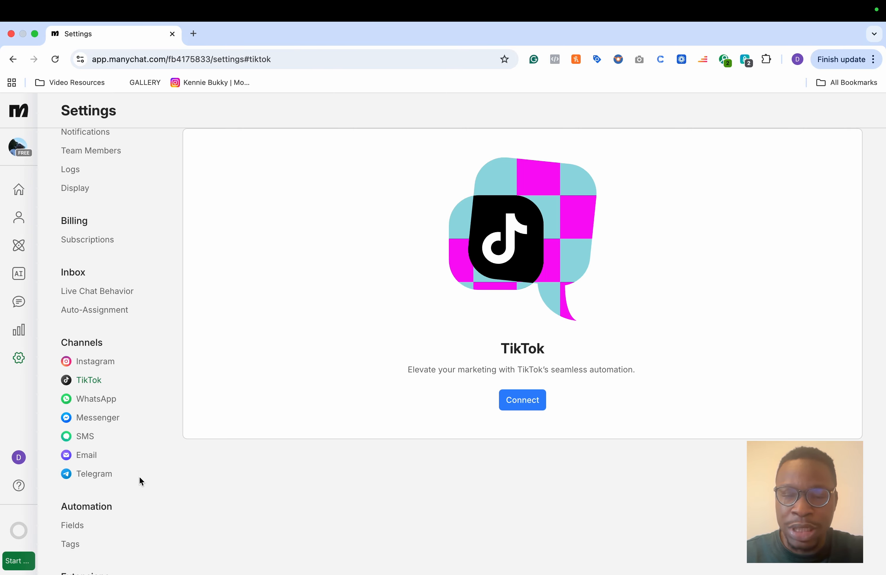
pyautogui.scroll(2, 167, 407)
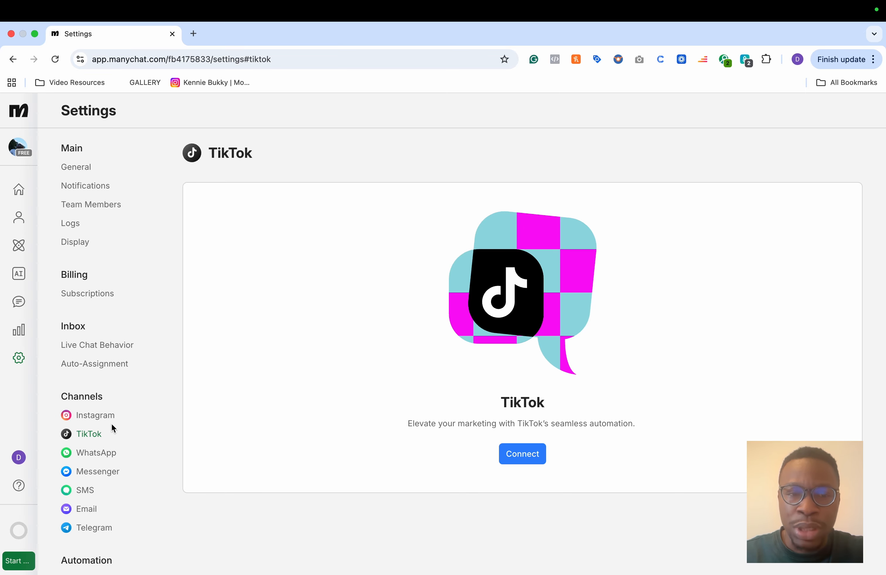
pyautogui.click(96, 416)
pyautogui.scroll(-2, 404, 461)
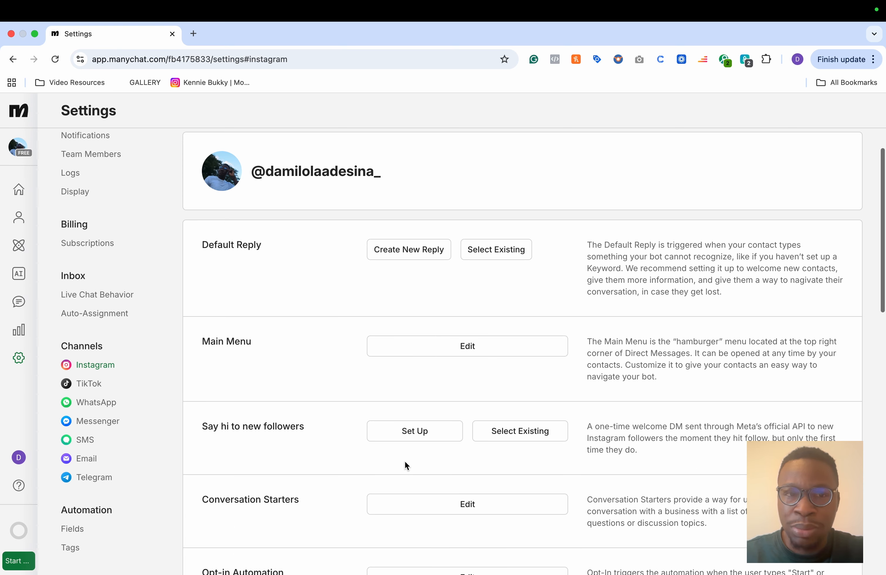
pyautogui.scroll(2, 405, 461)
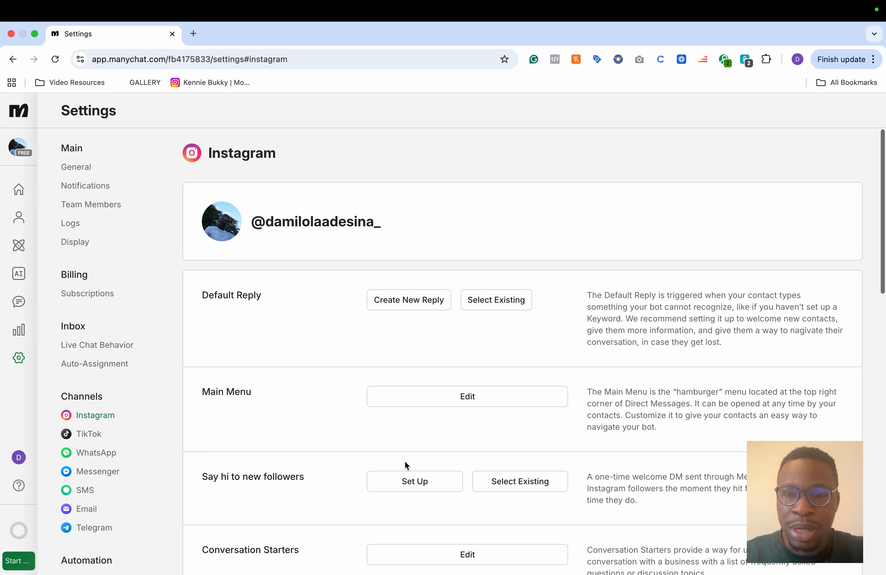
# Step: Return to Home and start a fresh Auto-DM links from comments quick automation
pyautogui.click(19, 189)
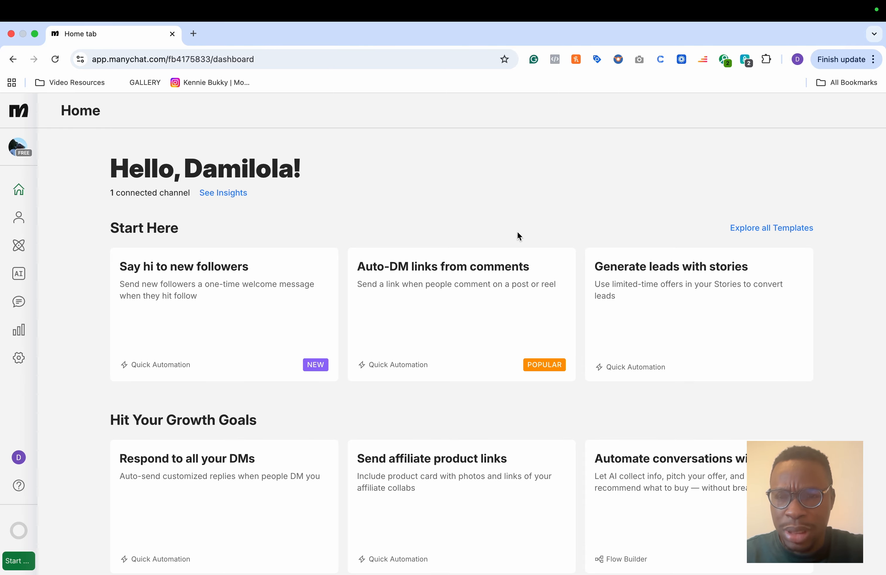
pyautogui.scroll(-2, 518, 235)
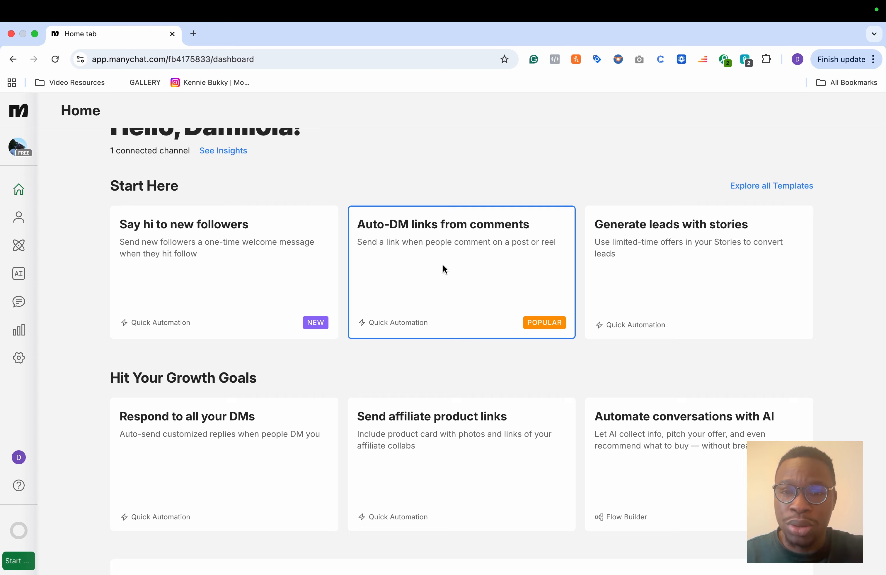
pyautogui.click(444, 268)
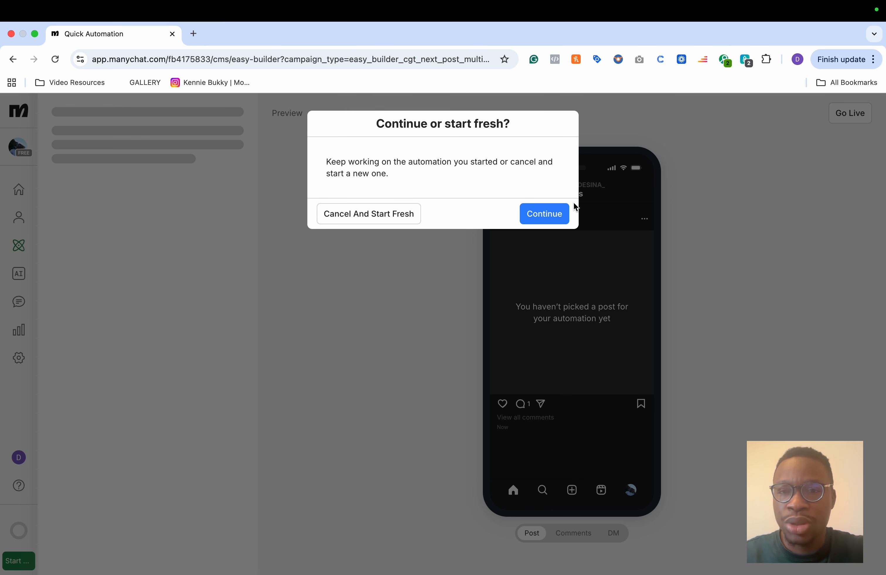
pyautogui.click(404, 214)
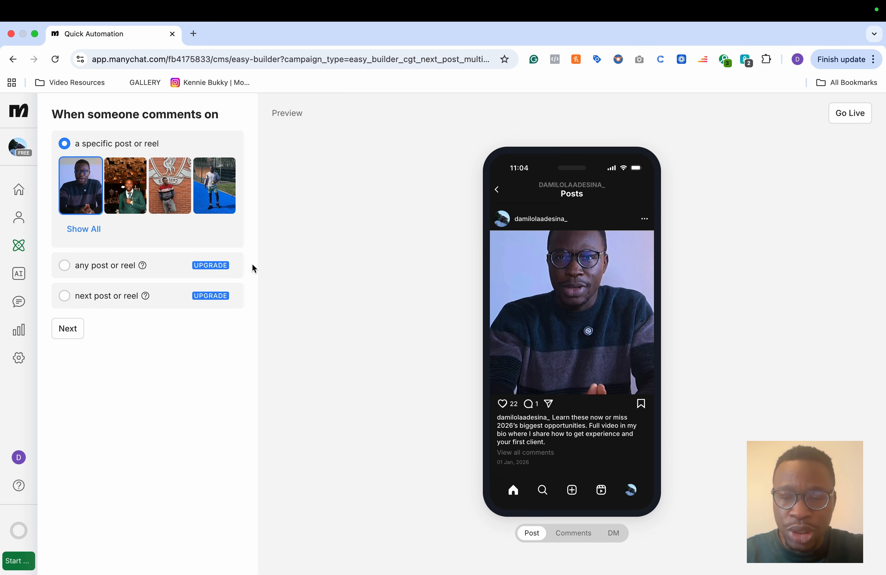
# Step: Trigger on the first specific post and set the comment keyword to Tutorial
pyautogui.click(67, 330)
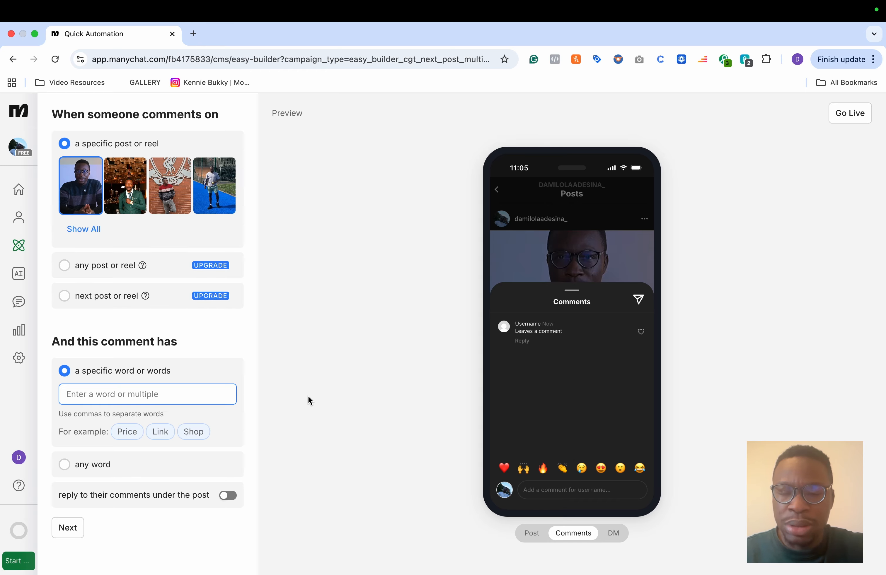
pyautogui.write('Tutorial')
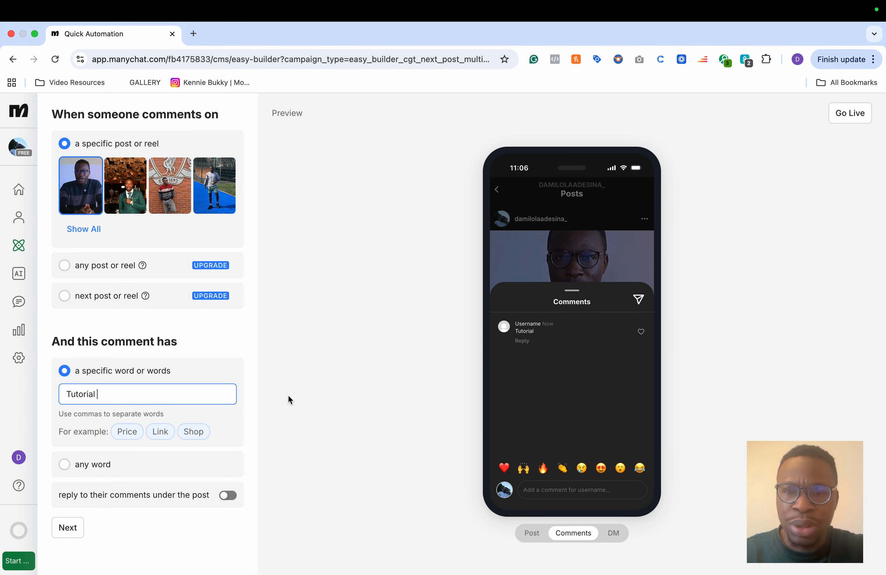
pyautogui.write('AI')
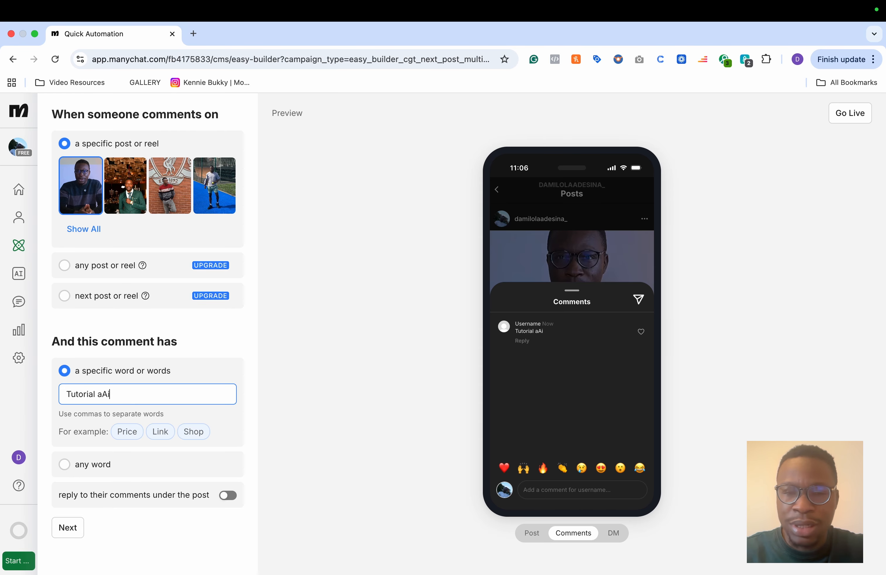
pyautogui.press('BackSpace')
pyautogui.write('ial AI ')
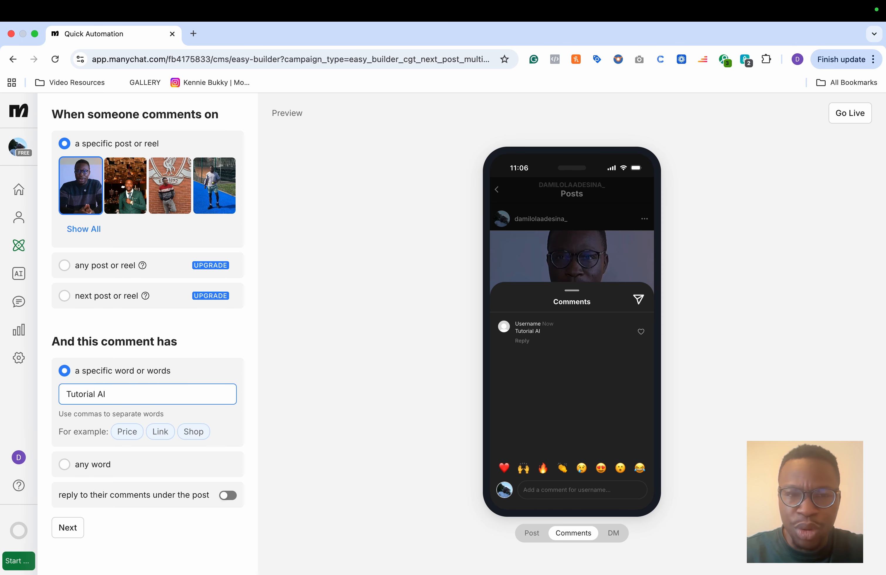
pyautogui.write('Guide')
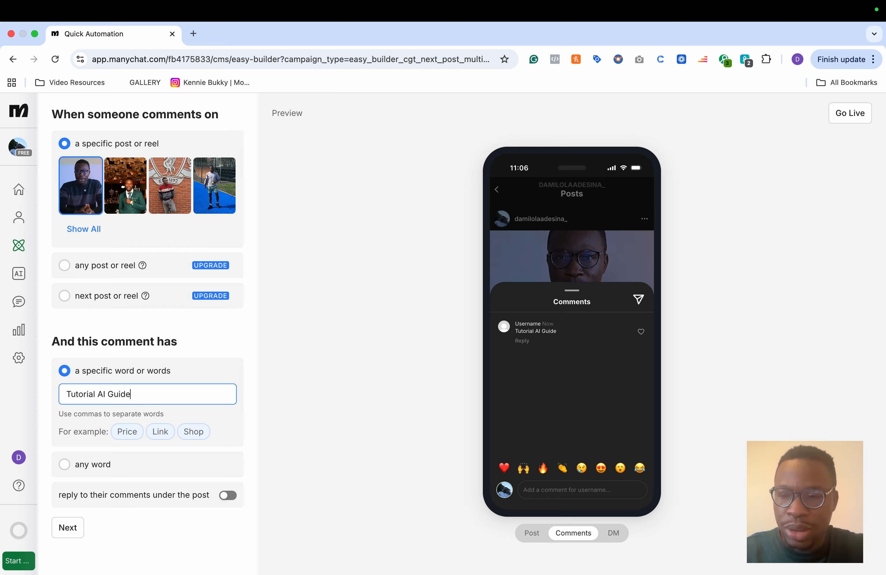
pyautogui.press('BackSpace')
pyautogui.press('BackSpace')
pyautogui.press('BackSpace')
pyautogui.press('BackSpace')
pyautogui.press('BackSpace')
pyautogui.press('BackSpace')
pyautogui.press('BackSpace')
pyautogui.press('BackSpace')
pyautogui.press('BackSpace')
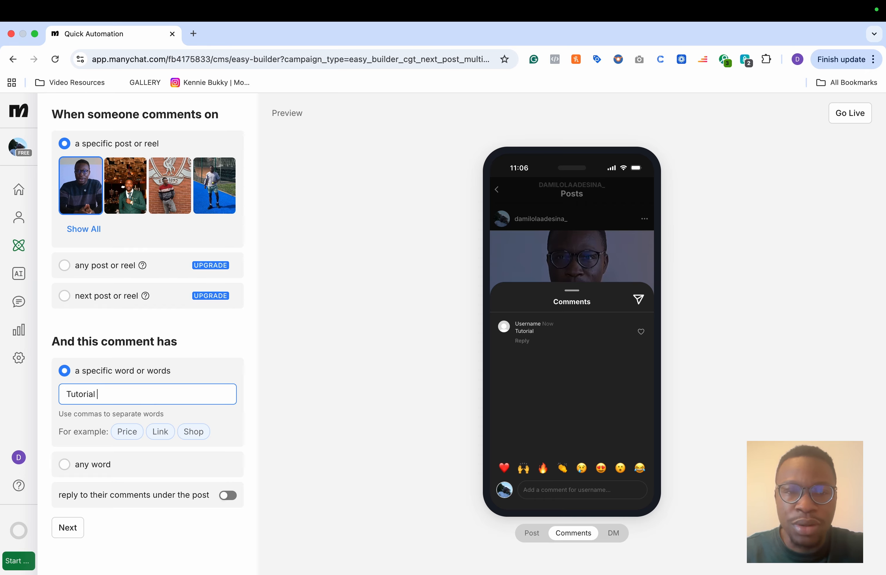
pyautogui.click(238, 399)
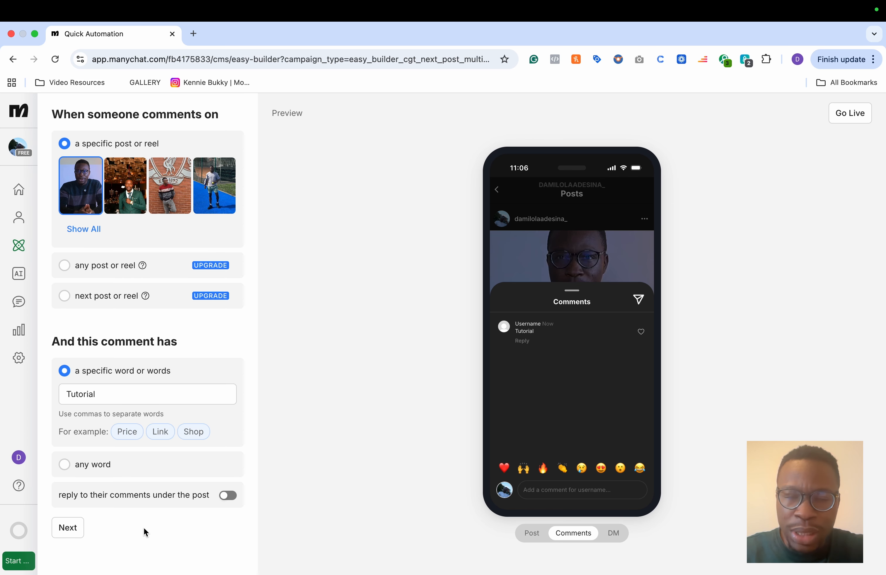
# Step: Enable public replies to their comments under the post and continue
pyautogui.click(226, 499)
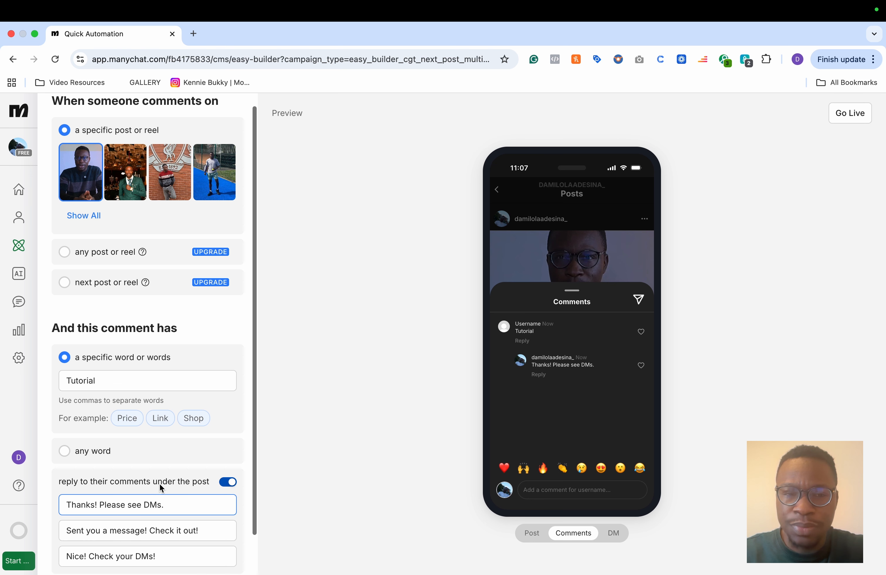
pyautogui.scroll(-2, 161, 487)
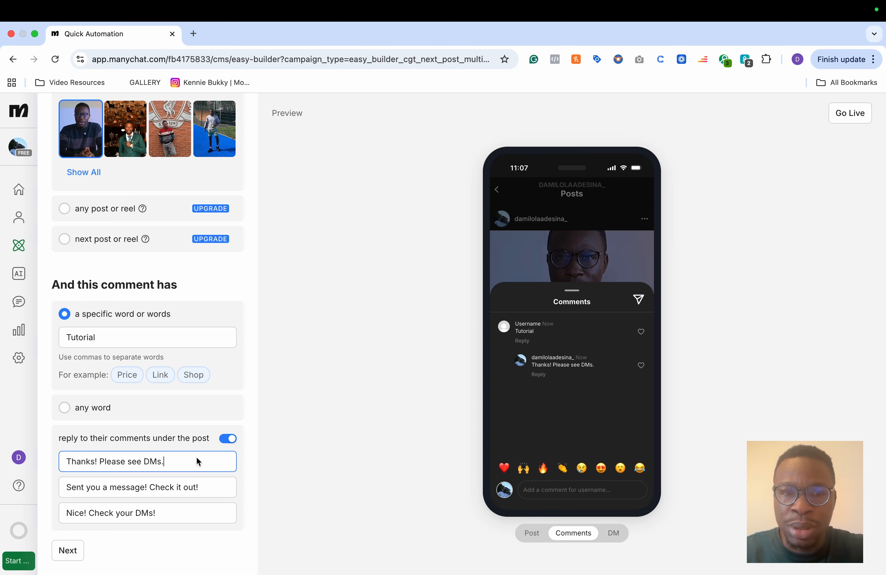
pyautogui.click(76, 552)
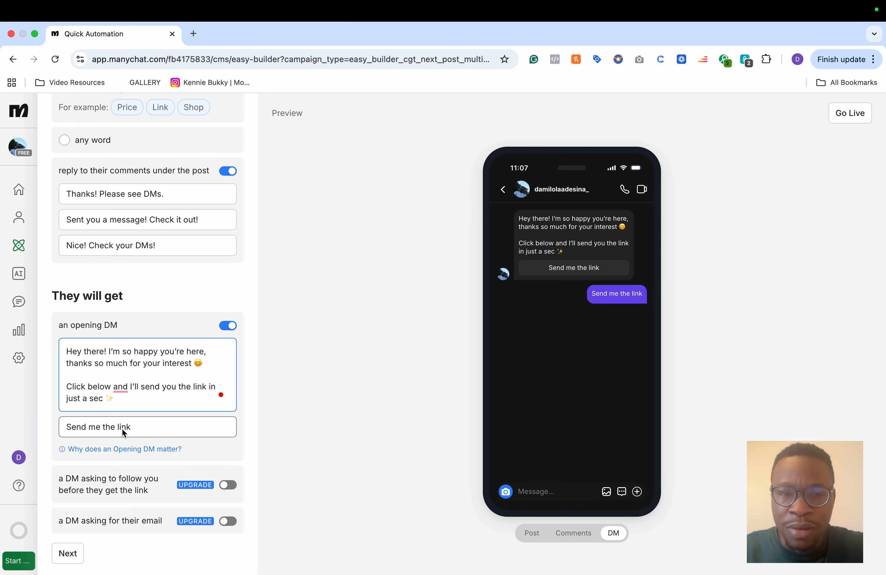
# Step: Keep the opening DM with its Send me the link button and continue to the link DM
pyautogui.click(139, 427)
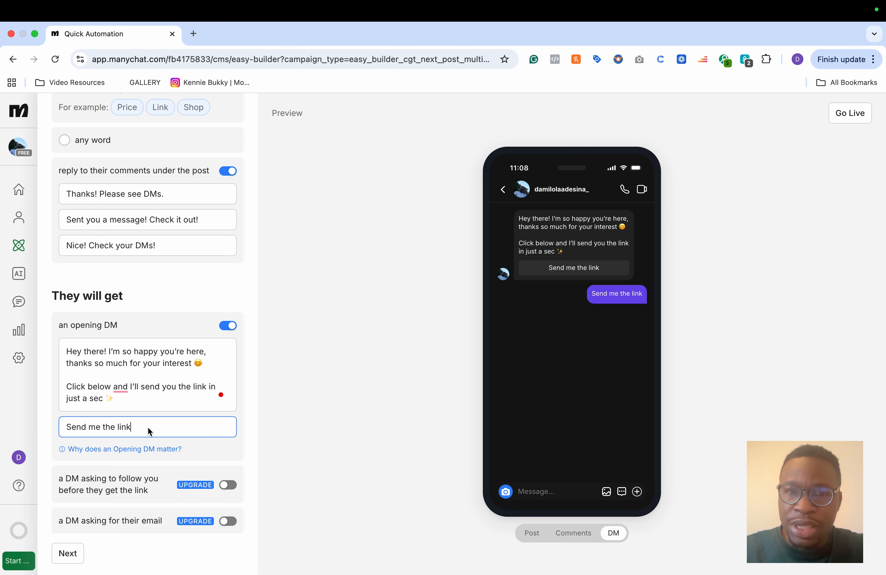
pyautogui.scroll(-1, 241, 457)
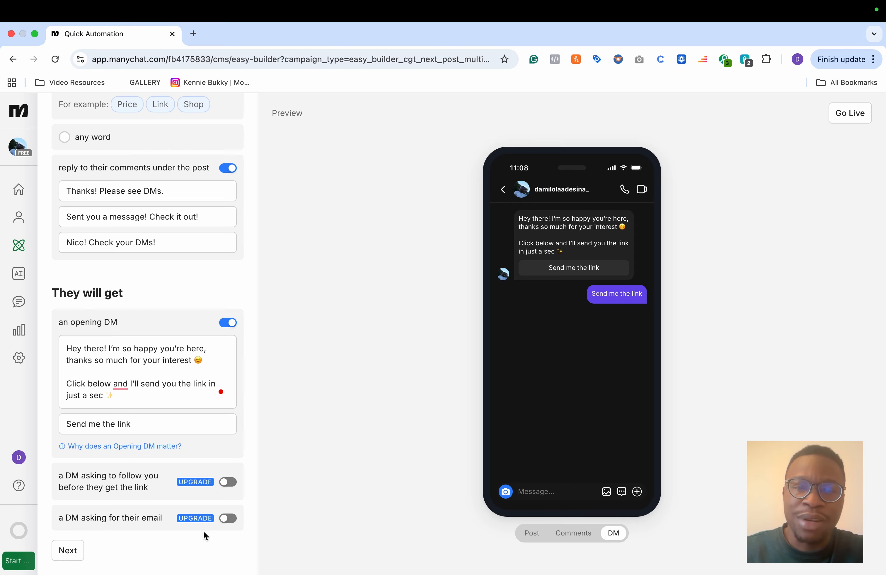
pyautogui.click(67, 551)
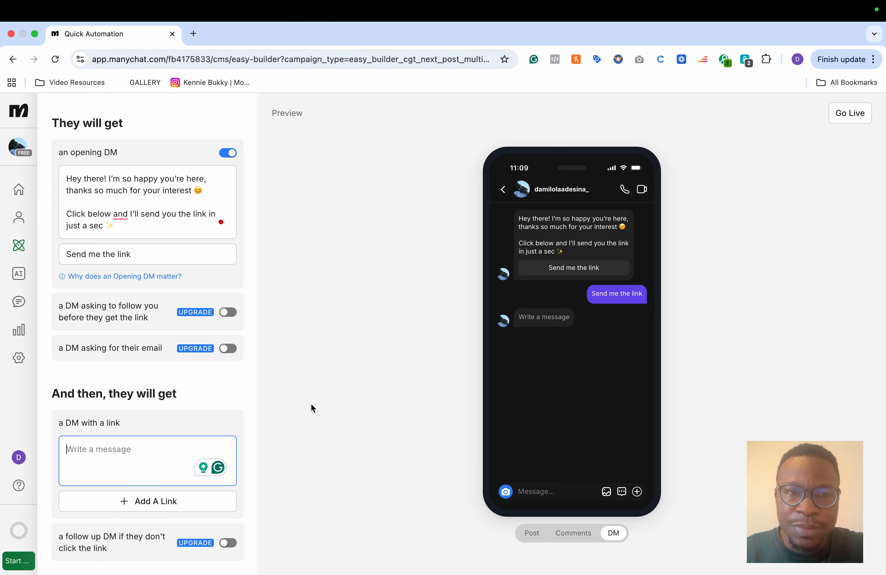
# Step: Copy the opening DM text into the link DM message box
pyautogui.click(122, 232)
pyautogui.hotkey('ctrl', 'a')
pyautogui.hotkey('ctrl', 'c')
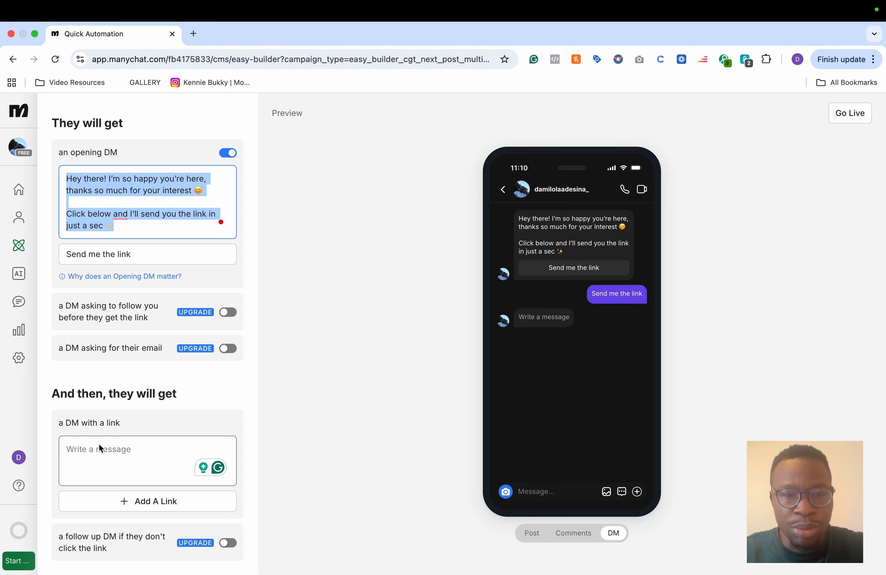
pyautogui.click(99, 452)
pyautogui.hotkey('ctrl', 'v')
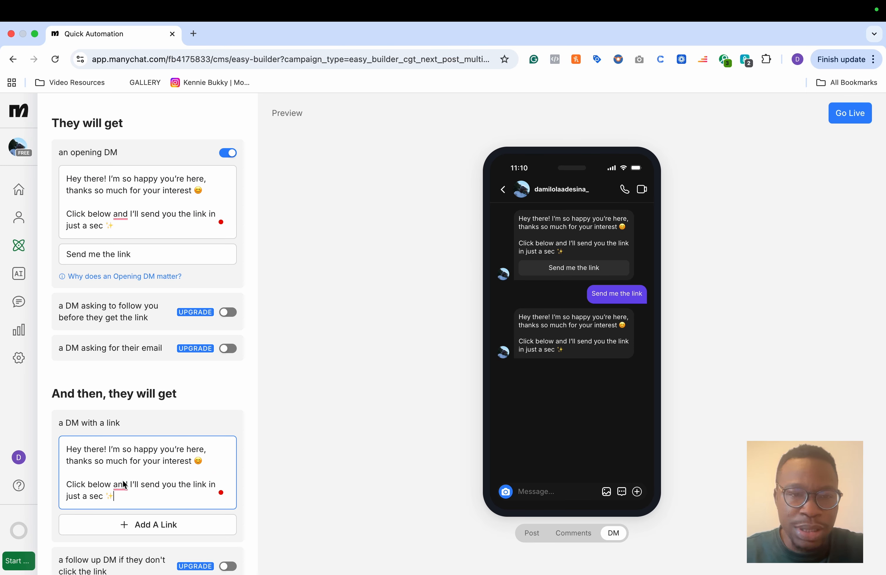
# Step: Replace the link DM message with a first-name greeting followed by a blank line and 'Here is the link'
pyautogui.hotkey('ctrl', 'a')
pyautogui.press('BackSpace')
pyautogui.write('Hi Dami,')
pyautogui.press('Return')
pyautogui.press('Return')
pyautogui.write('Here is the link')
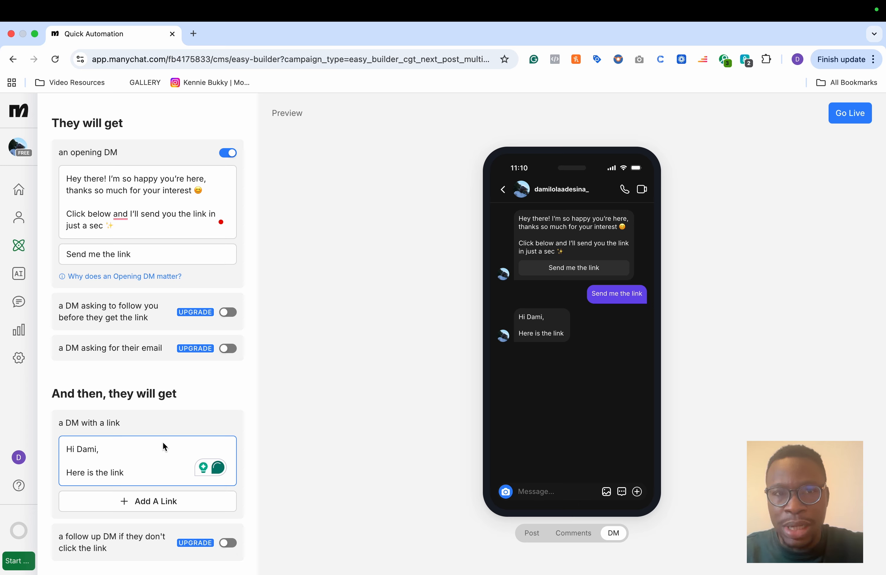
# Step: Add a link button to the link DM labelled 'Download Tutorial Here'
pyautogui.click(123, 502)
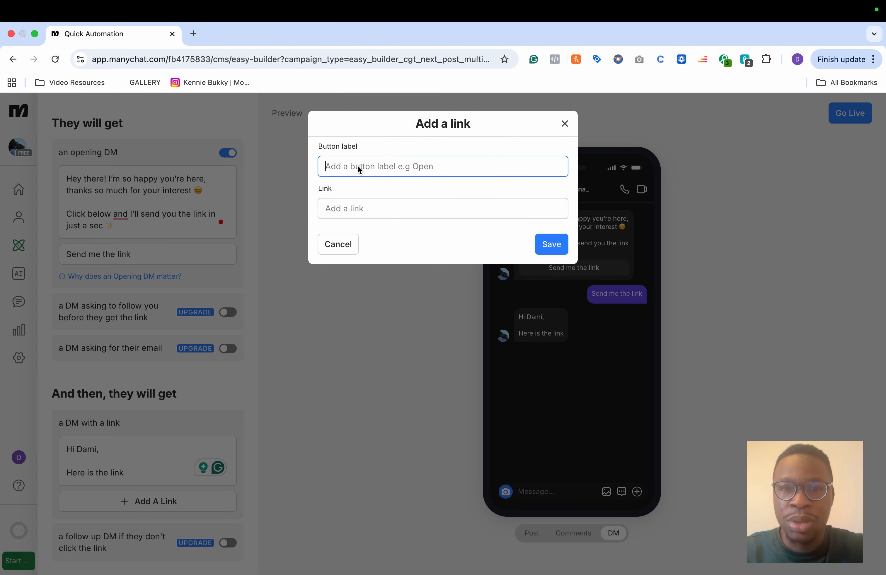
pyautogui.write('Download Tutorial Here')
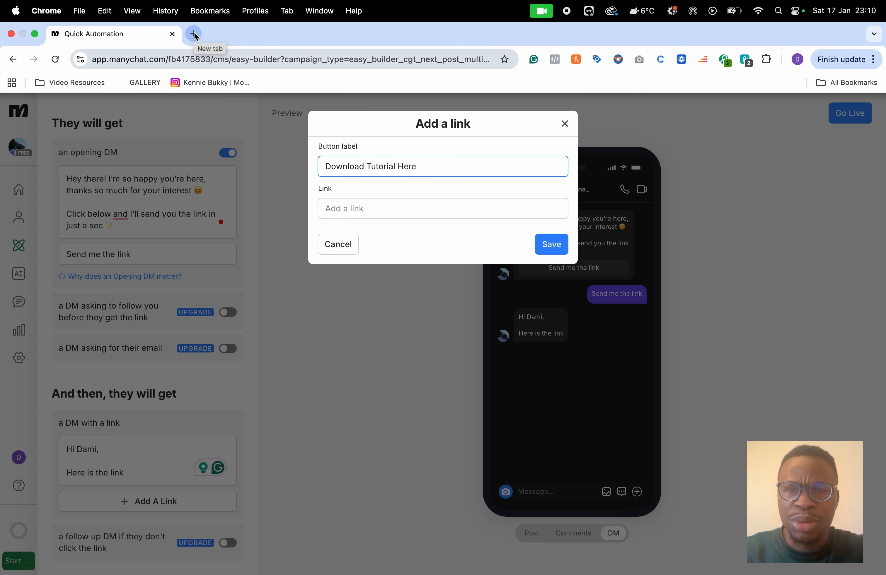
pyautogui.click(194, 34)
pyautogui.write('f')
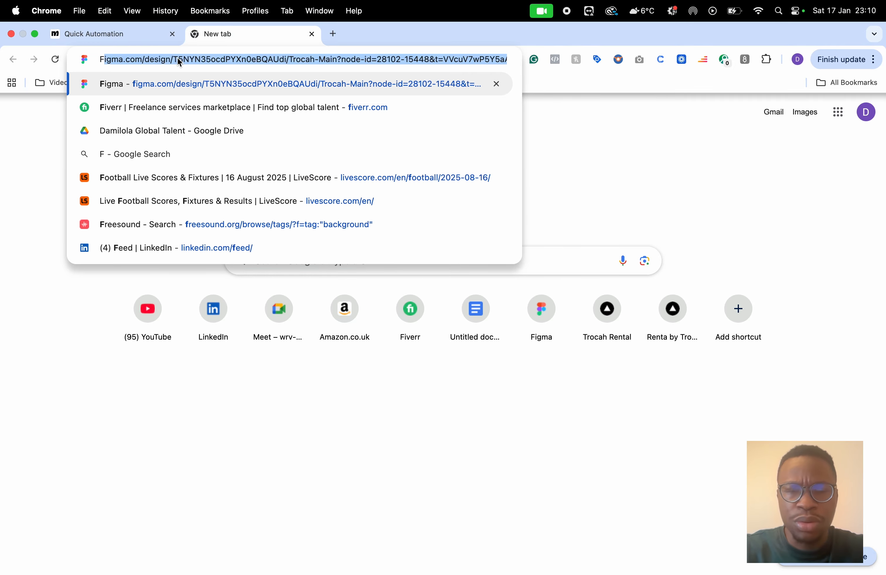
pyautogui.click(368, 215)
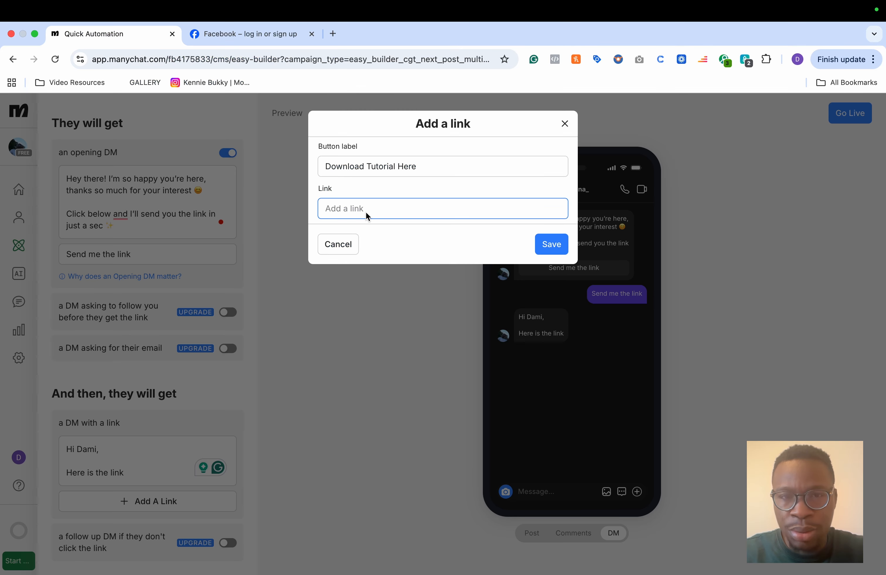
pyautogui.press('super+v')
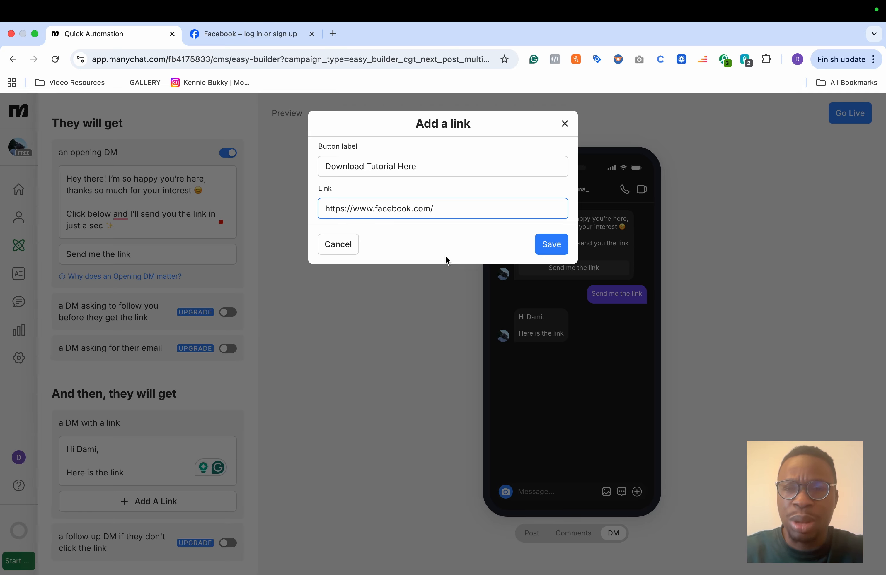
# Step: Shorten the button label to 'Download Tutorial' and save the link
pyautogui.click(550, 246)
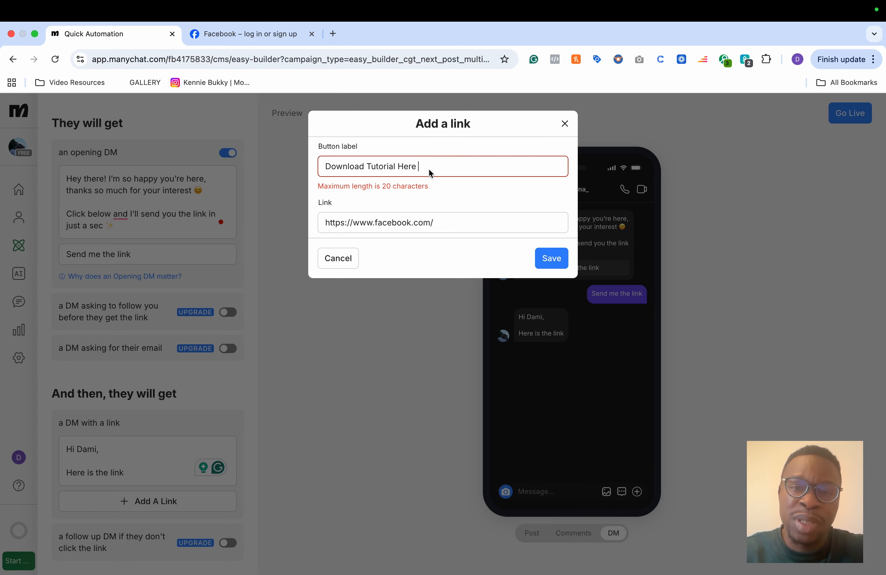
pyautogui.press('BackSpace')
pyautogui.press('BackSpace')
pyautogui.press('BackSpace')
pyautogui.press('BackSpace')
pyautogui.press('BackSpace')
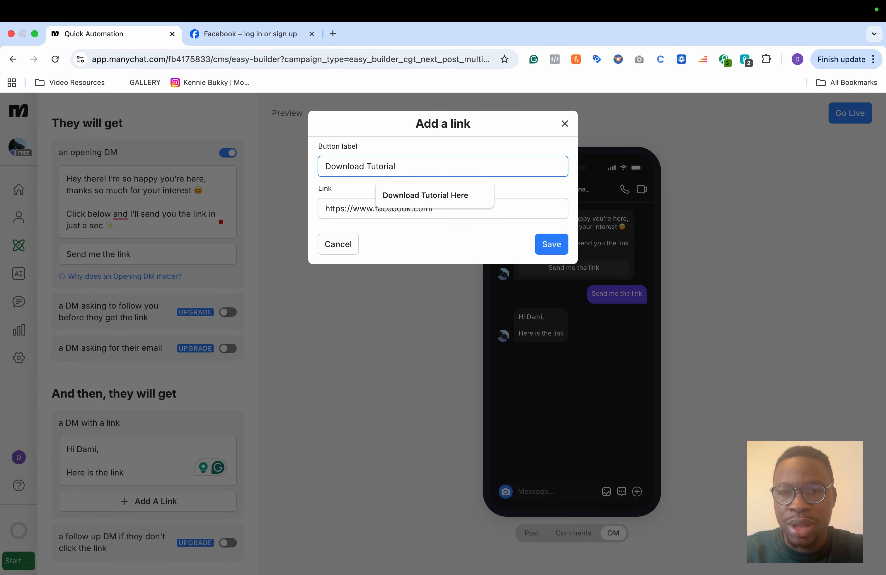
pyautogui.click(354, 187)
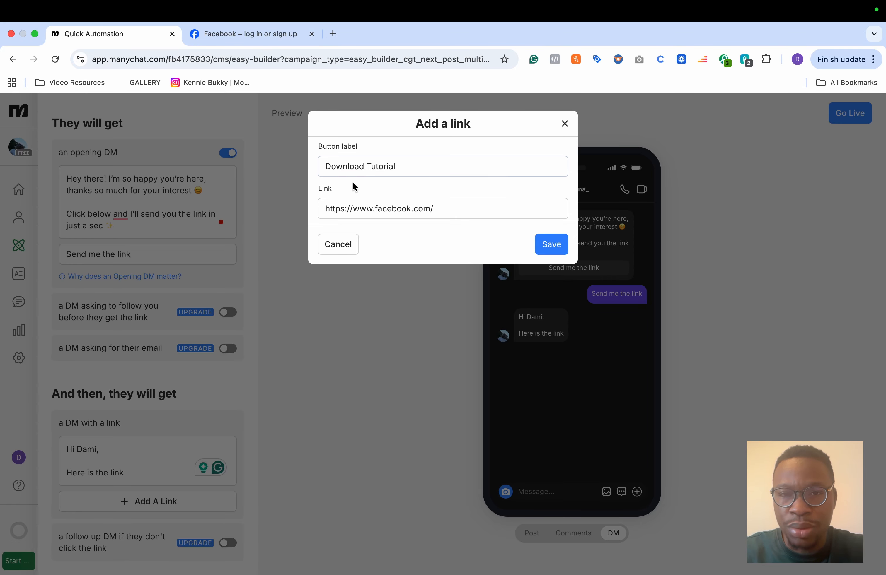
pyautogui.click(556, 244)
# Step: Review the automation's post, keyword, comment replies and DM settings
pyautogui.scroll(-1, 125, 443)
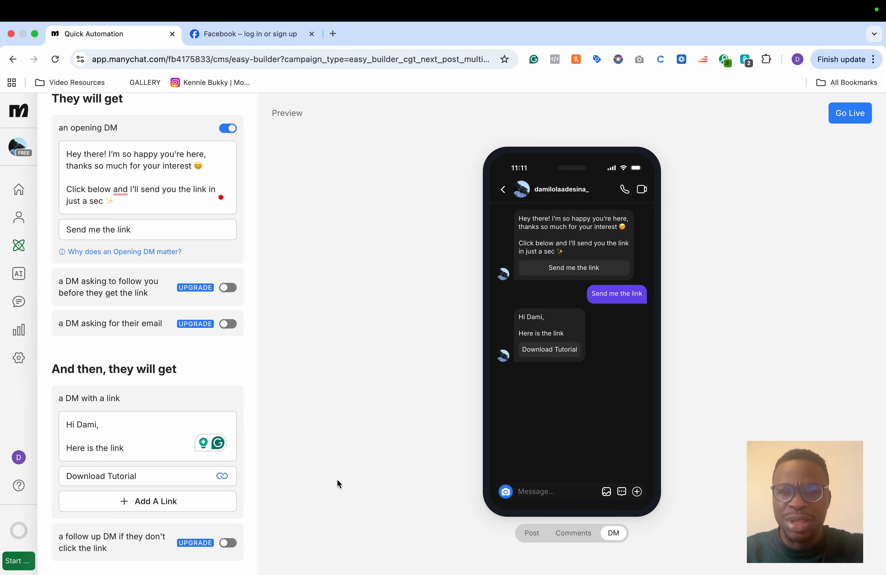
pyautogui.scroll(10, 170, 162)
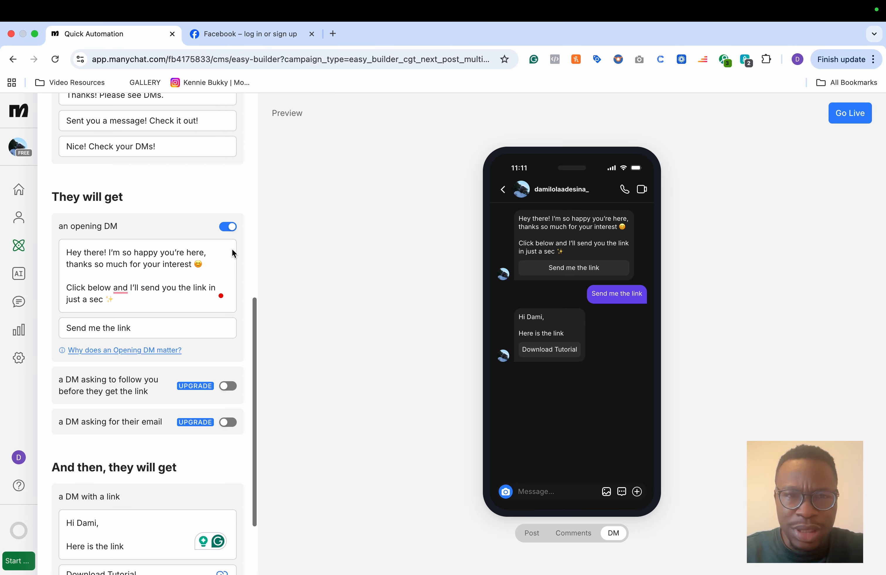
pyautogui.scroll(10, 144, 296)
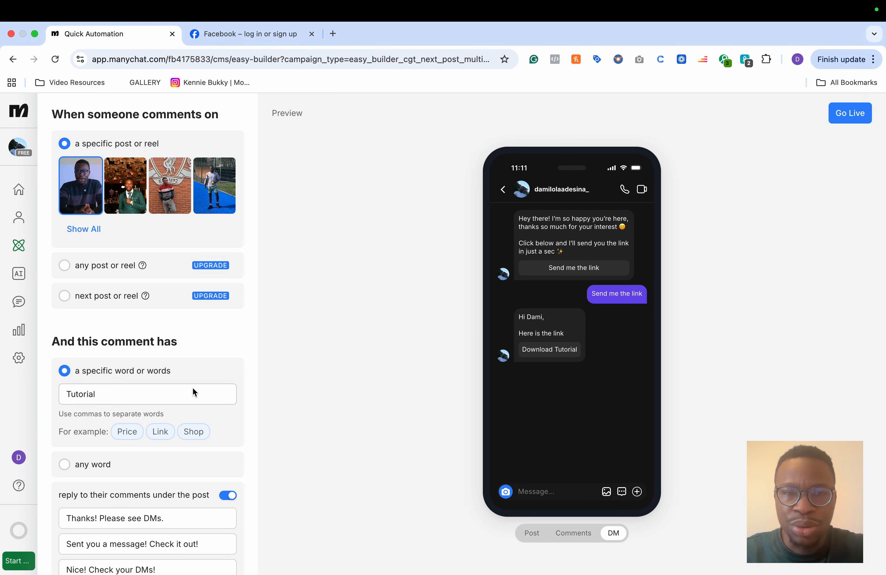
pyautogui.scroll(-11, 194, 390)
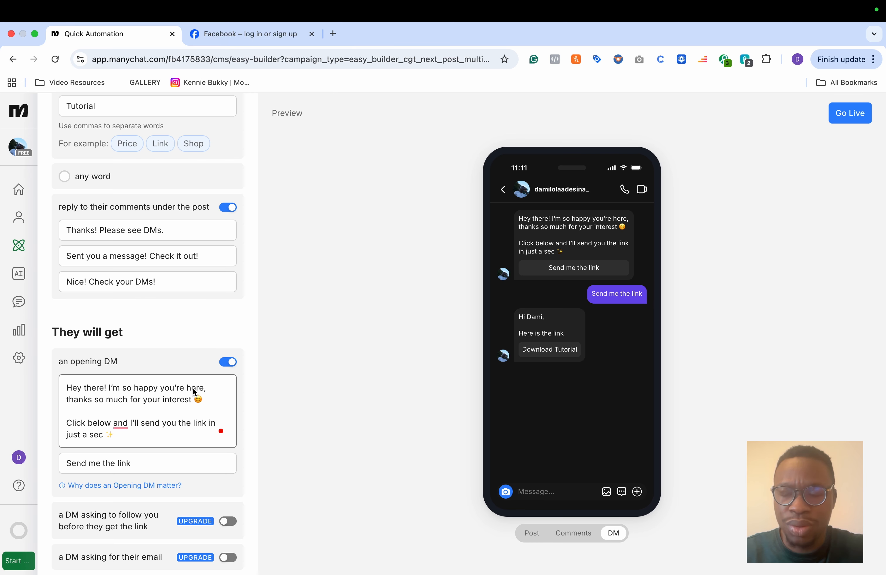
pyautogui.scroll(-4, 195, 392)
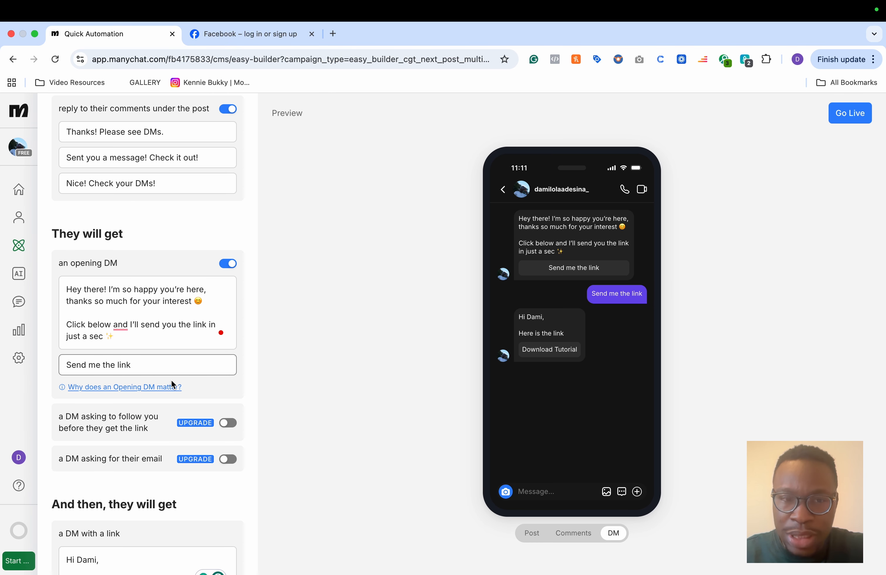
pyautogui.scroll(-5, 158, 461)
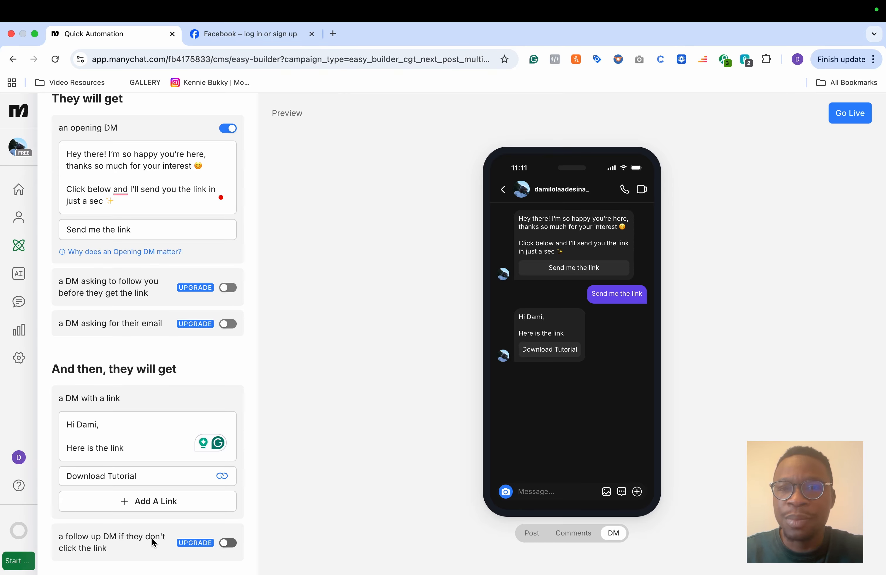
# Step: Set the comment automation live and close the congratulations popup
pyautogui.click(850, 120)
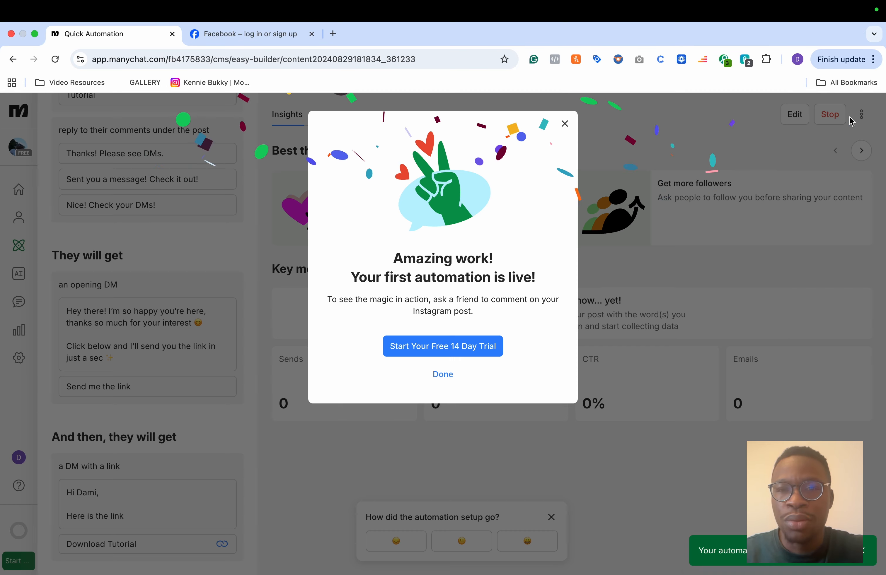
pyautogui.click(441, 373)
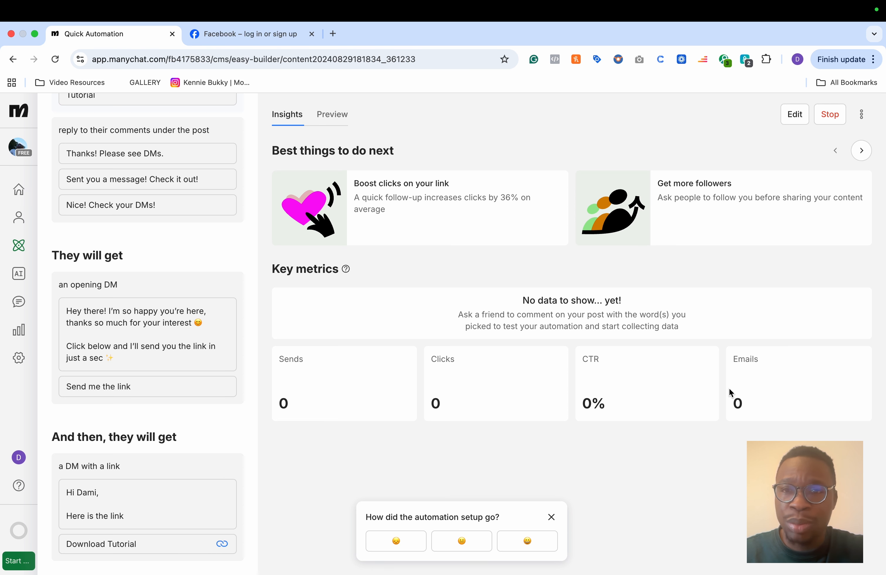
# Step: Go to Home and start the 'Generate leads with stories' quick automation
pyautogui.click(19, 244)
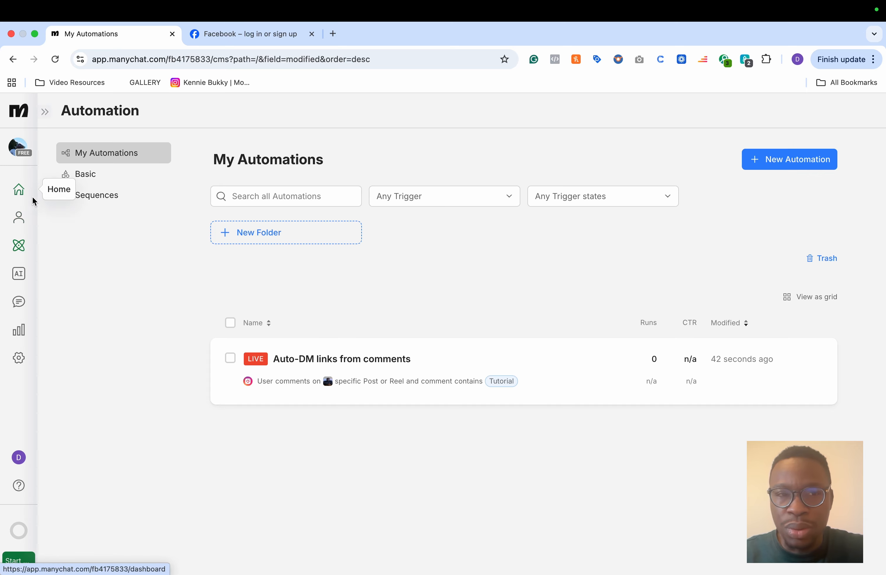
pyautogui.click(20, 190)
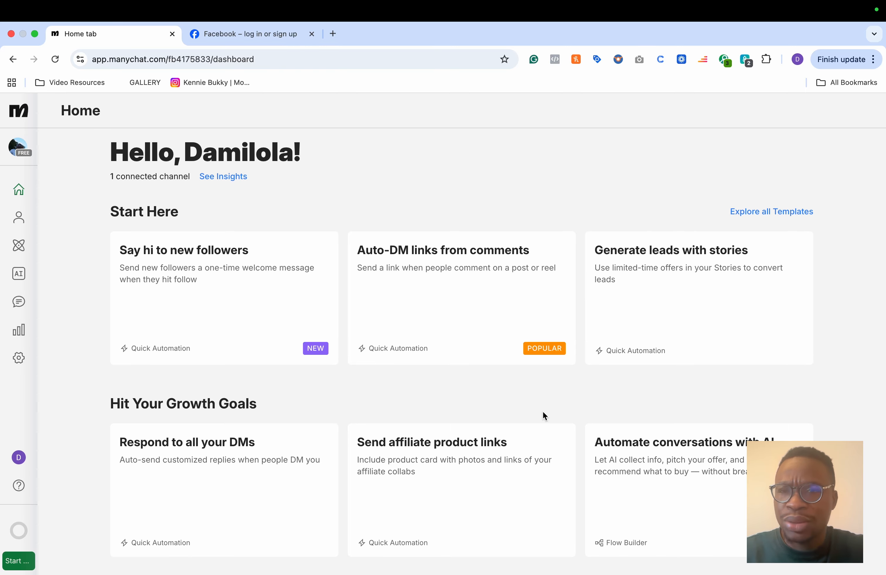
pyautogui.click(721, 343)
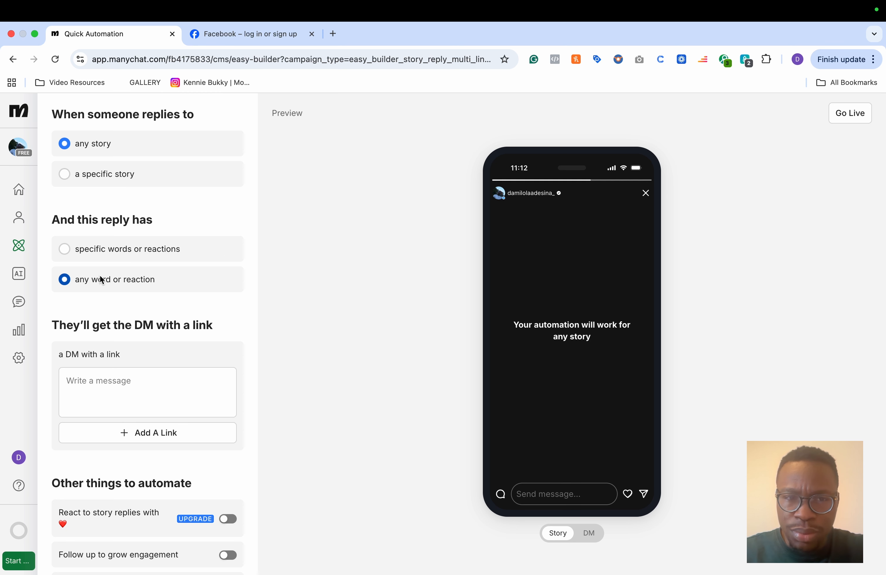
# Step: Write the story-reply DM as 'Hi Dami,' a blank line, and 'How are you doing today?'
pyautogui.scroll(-2, 129, 297)
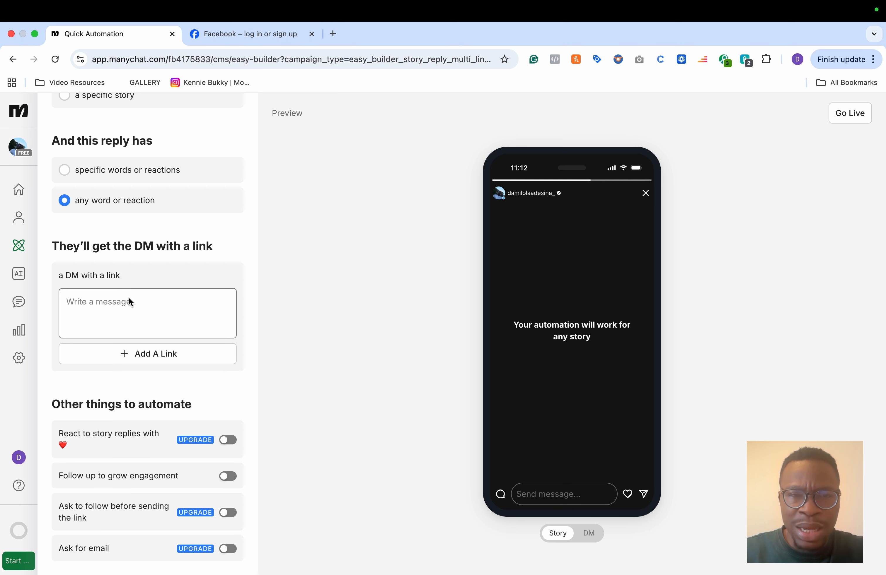
pyautogui.click(129, 299)
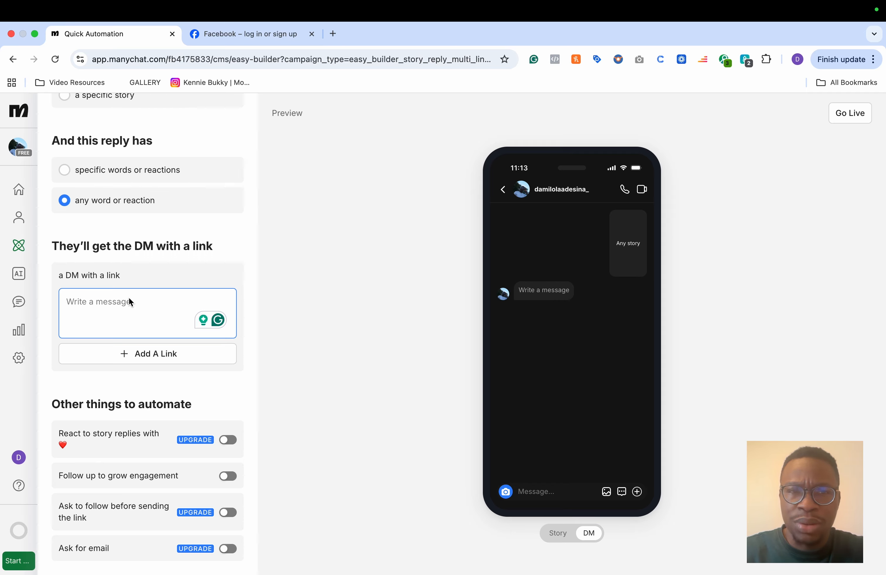
pyautogui.scroll(2, 129, 301)
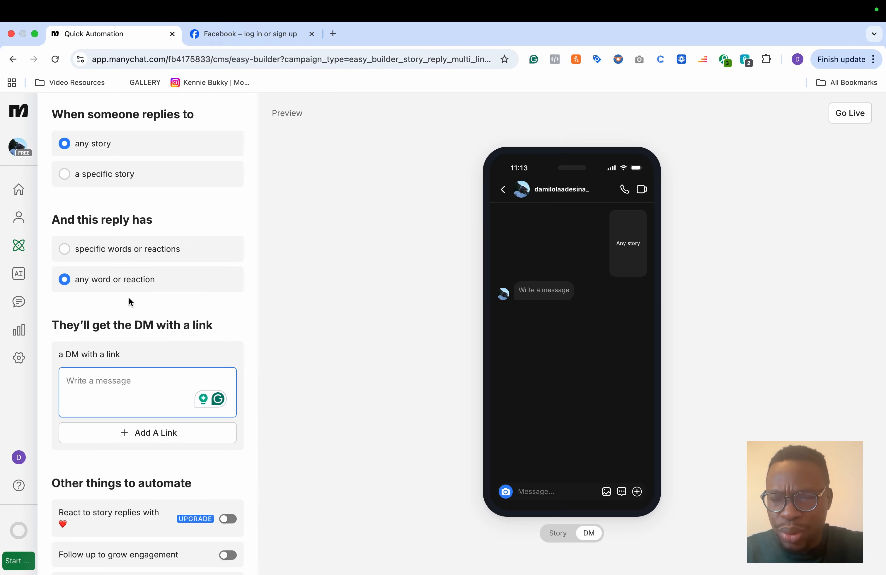
pyautogui.scroll(-2, 99, 384)
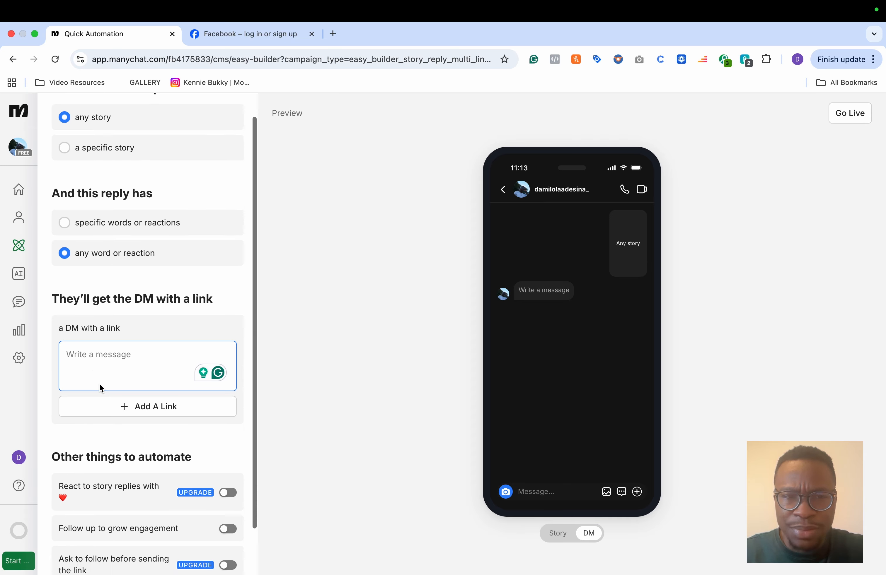
pyautogui.click(92, 304)
pyautogui.write('Hi Dami,')
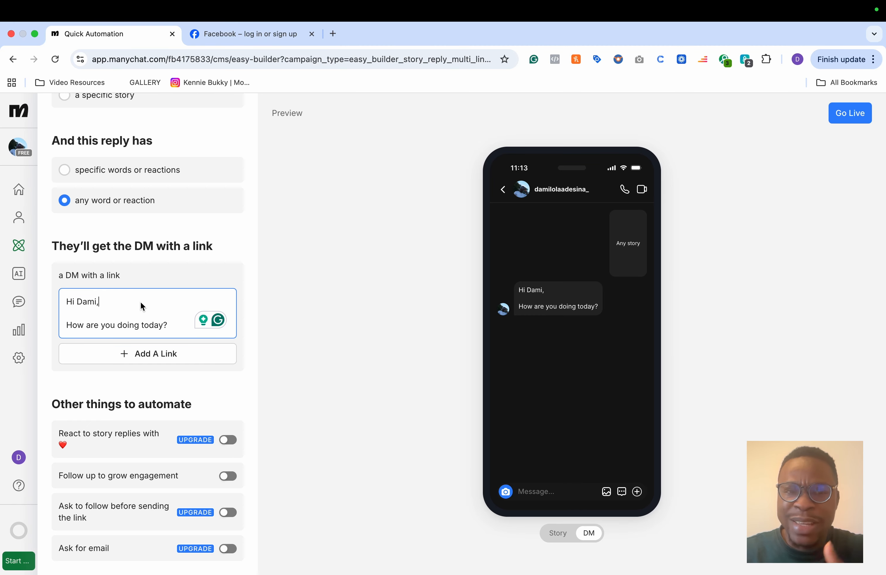
# Step: Add a link to the DM, copying the Facebook tab's address and pasting it as the link
pyautogui.click(137, 362)
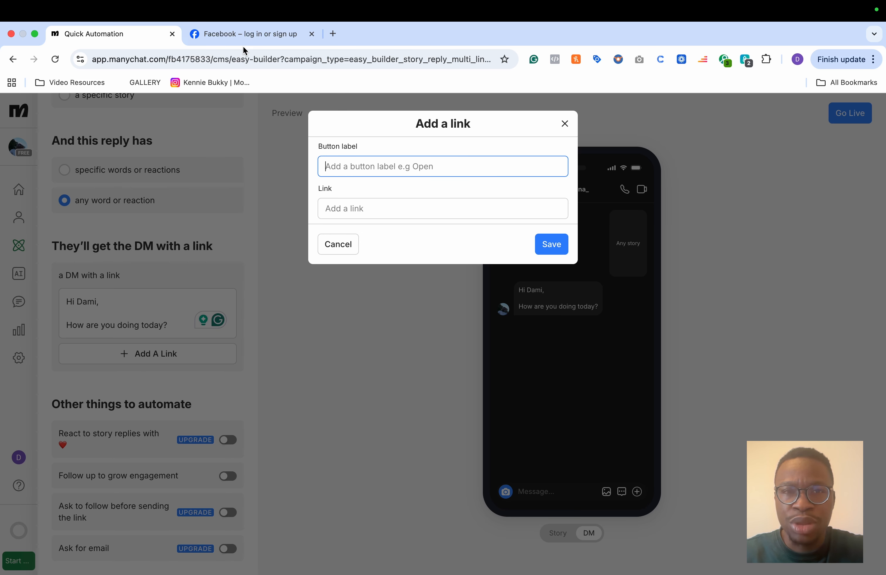
pyautogui.click(248, 38)
pyautogui.press('super+c')
pyautogui.click(149, 37)
pyautogui.click(352, 212)
pyautogui.press('super+v')
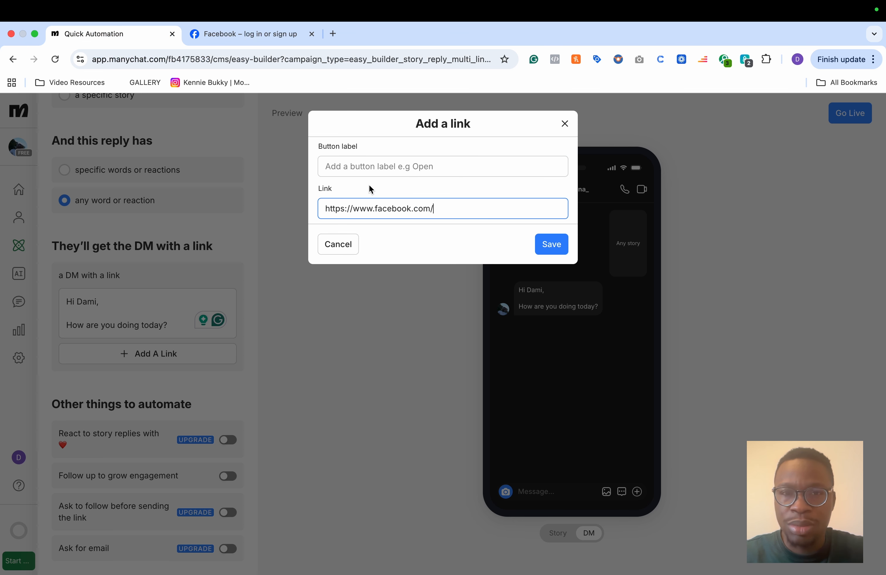
# Step: Label the link button 'Check Prices' and save it
pyautogui.click(373, 172)
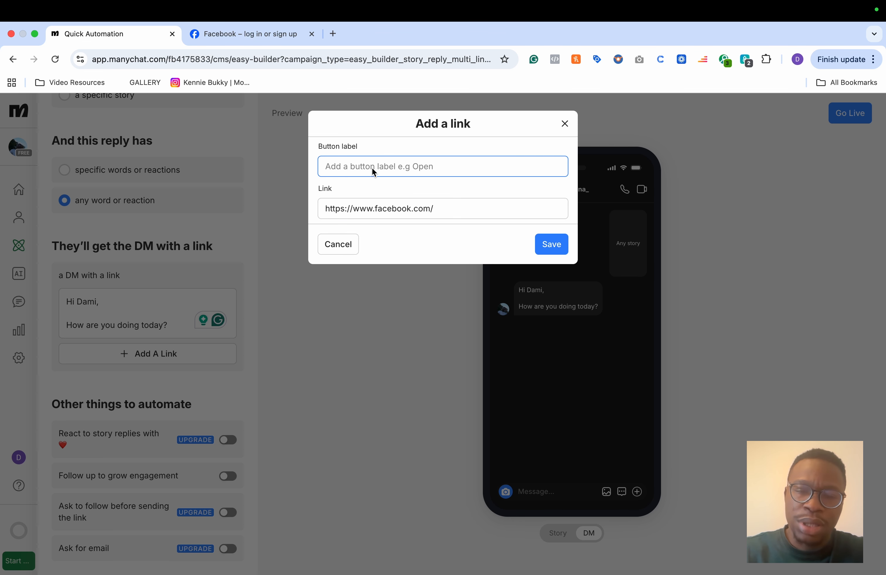
pyautogui.write('Chesk')
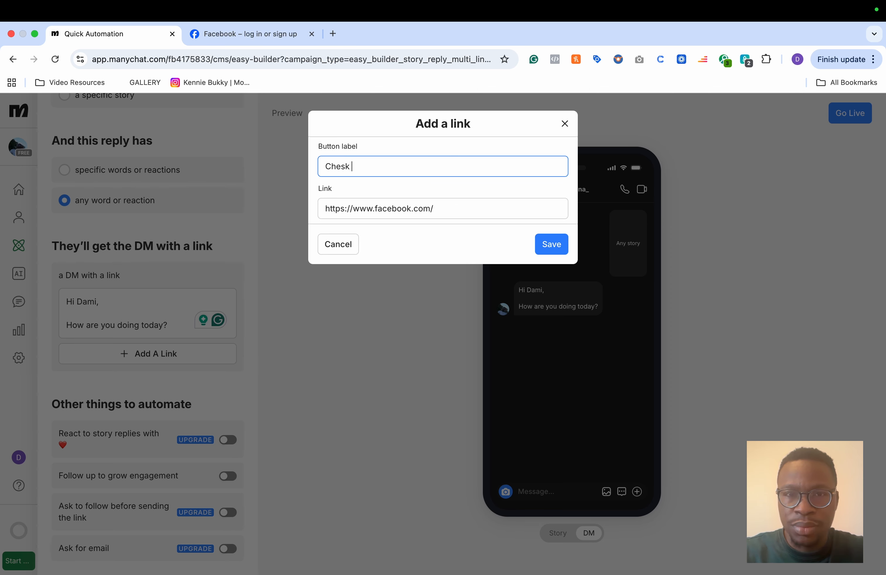
pyautogui.press('BackSpace')
pyautogui.press('BackSpace')
pyautogui.write('ck ')
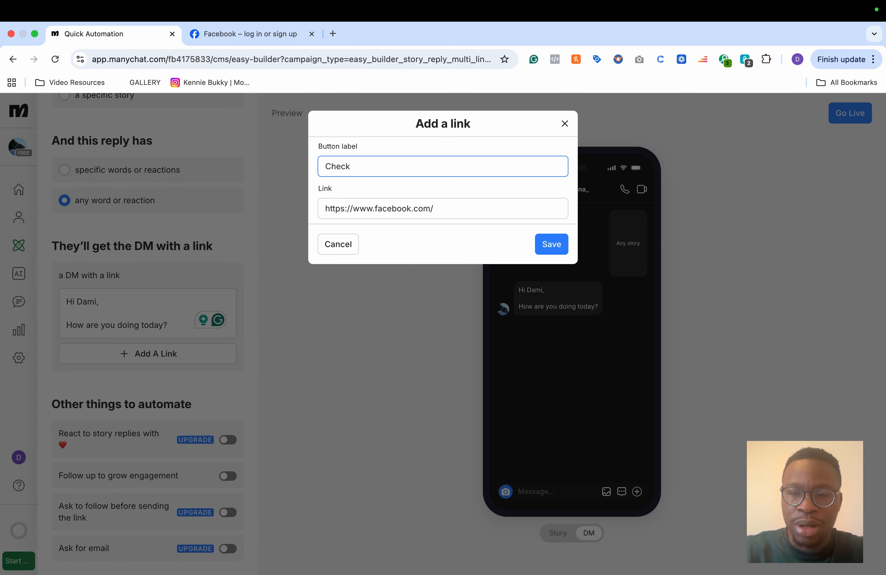
pyautogui.write('Prices')
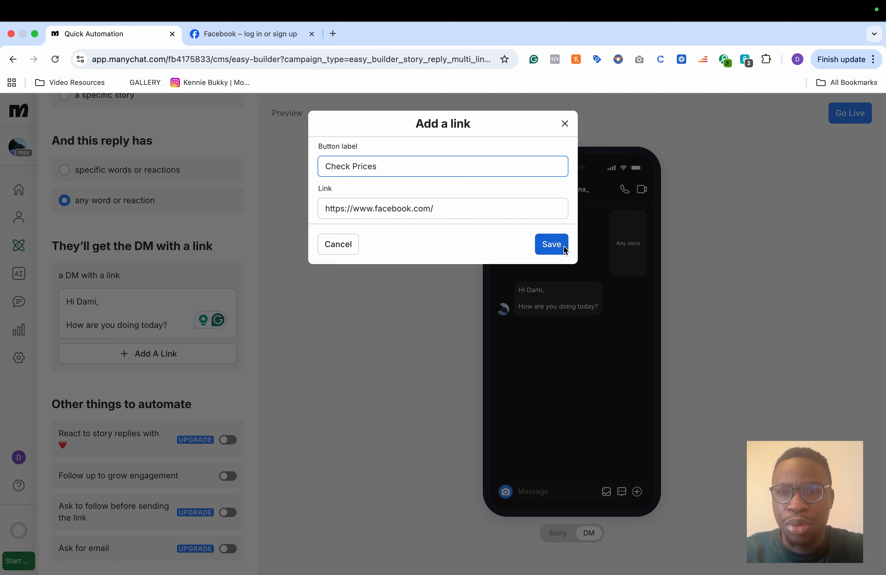
pyautogui.click(556, 248)
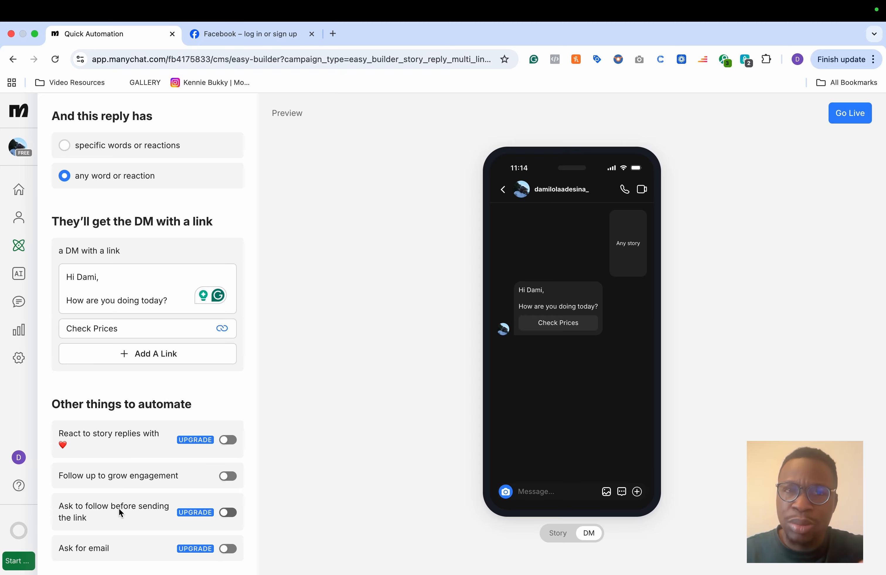
# Step: Set the story-reply automation live
pyautogui.scroll(3, 149, 304)
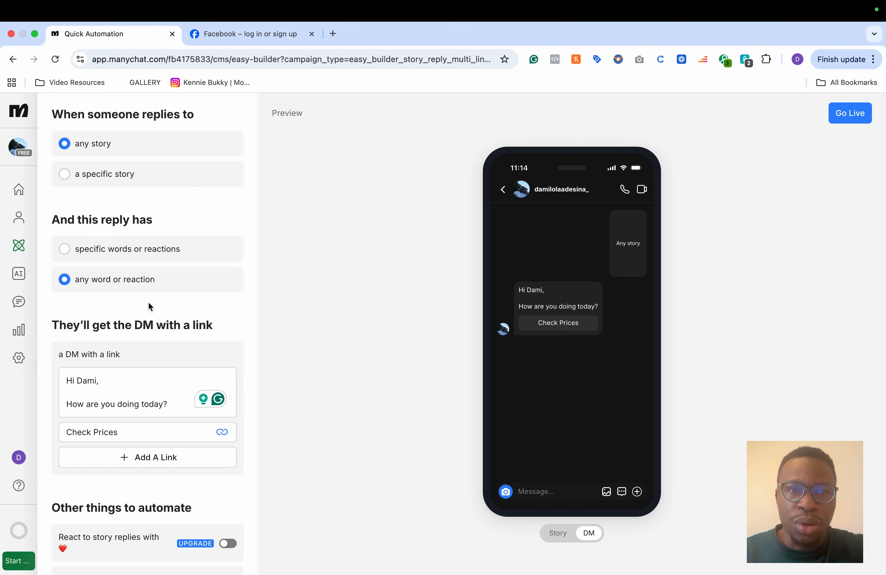
pyautogui.click(846, 118)
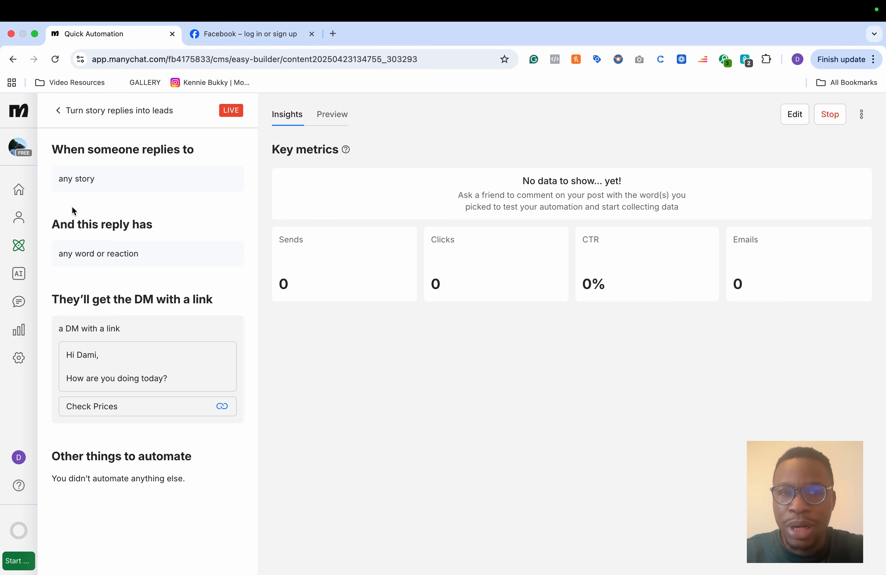
# Step: Return to Home and browse the growth-goal automation templates
pyautogui.click(19, 190)
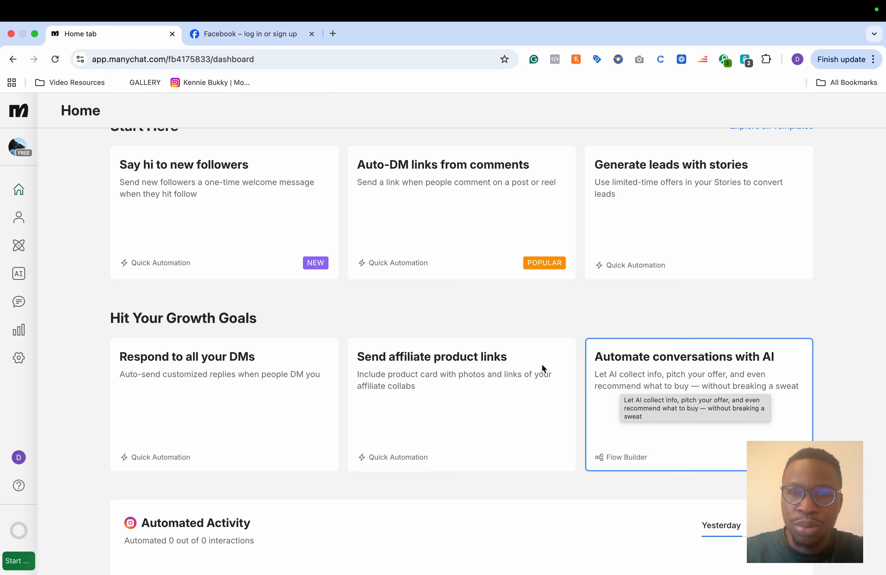
pyautogui.click(500, 444)
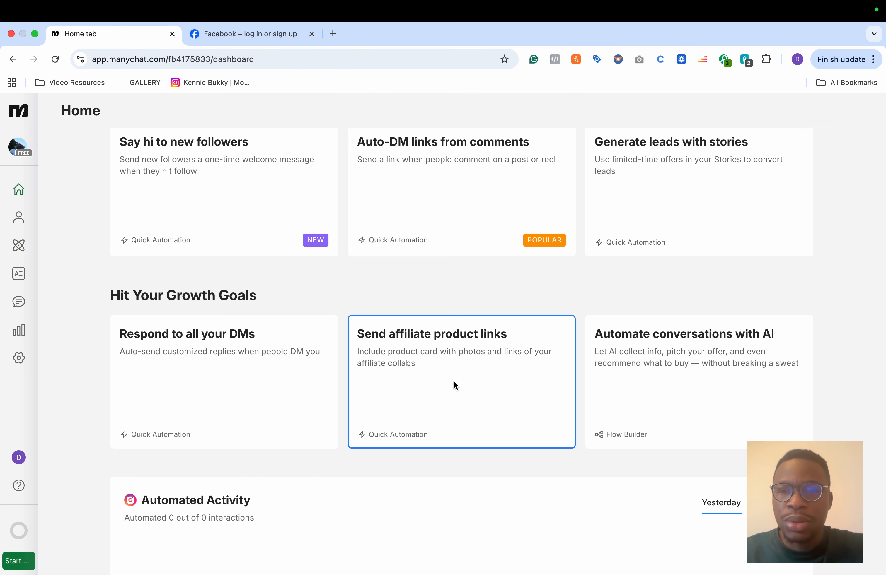
pyautogui.scroll(1, 454, 382)
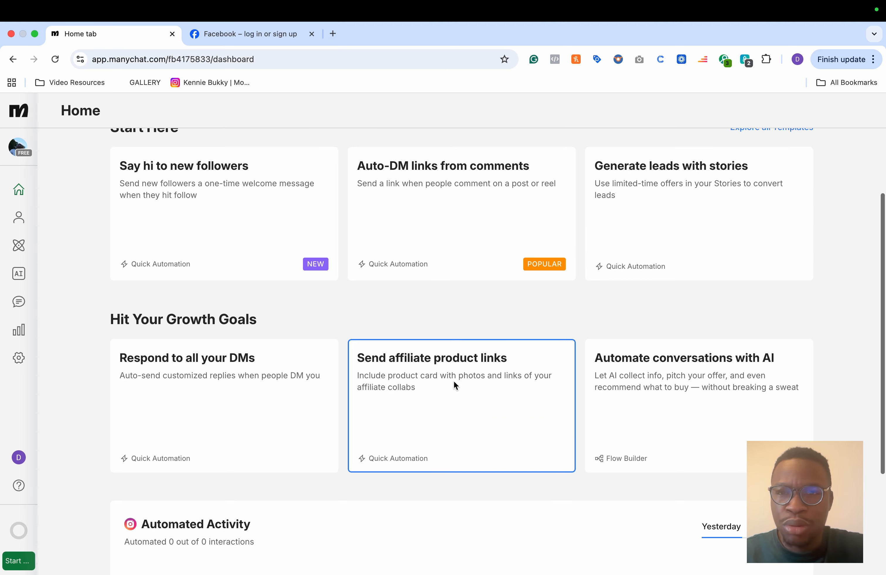
# Step: Open the 'Automate conversations with AI' template and enter the goal 'I want leads'
pyautogui.scroll(1, 453, 381)
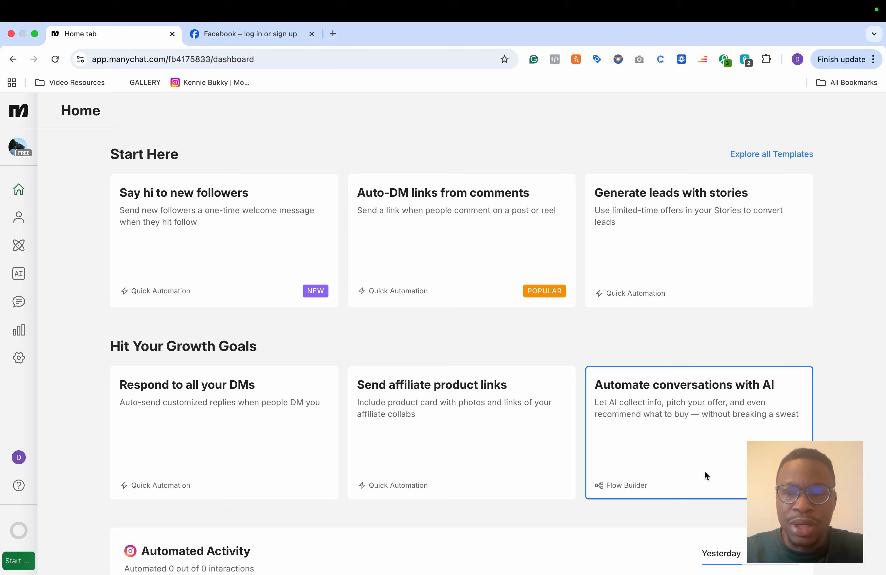
pyautogui.click(693, 436)
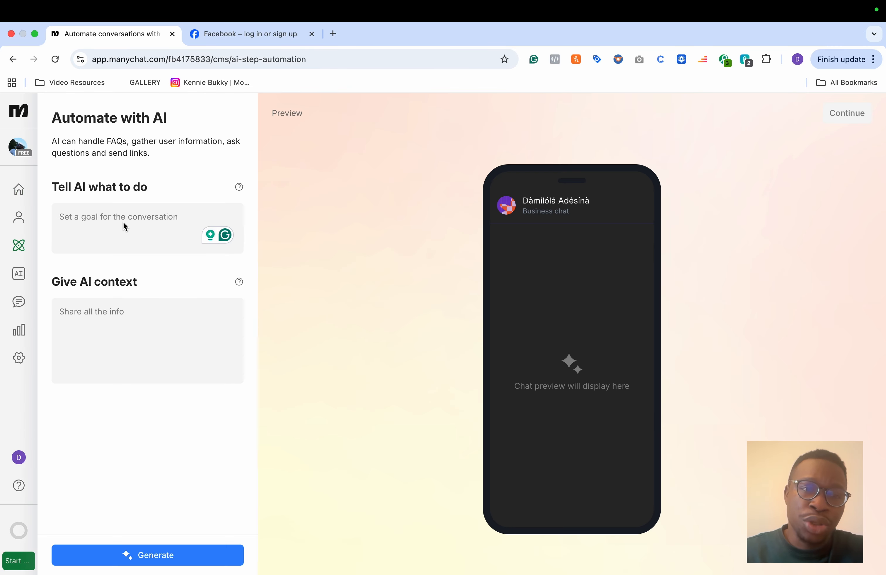
pyautogui.write('I wan')
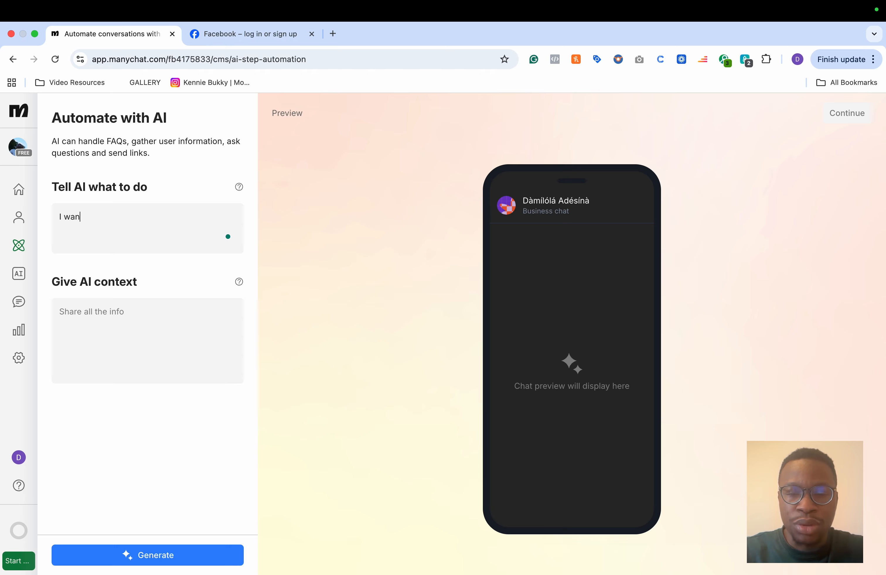
pyautogui.write('t a leads')
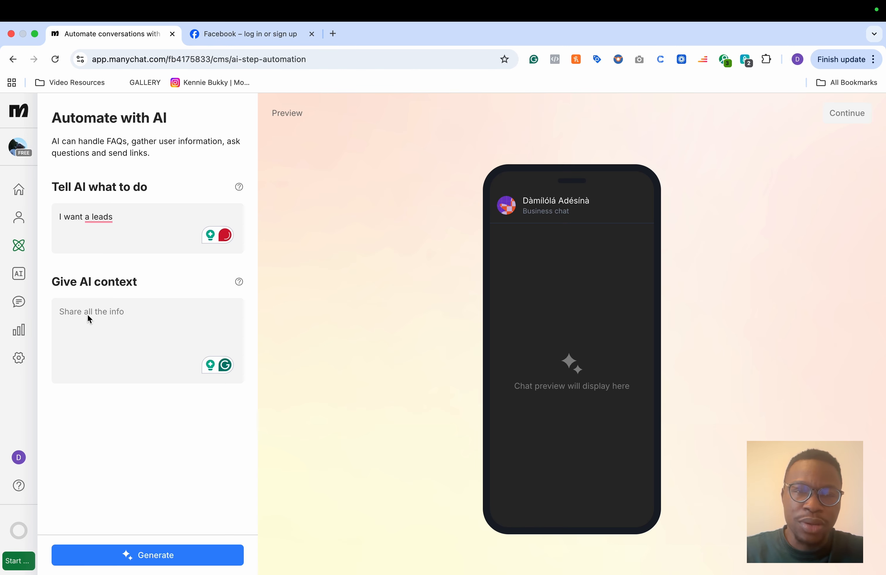
# Step: Enter the AI context 'I was a user to submit their email for prices' and try to generate the automation
pyautogui.click(98, 251)
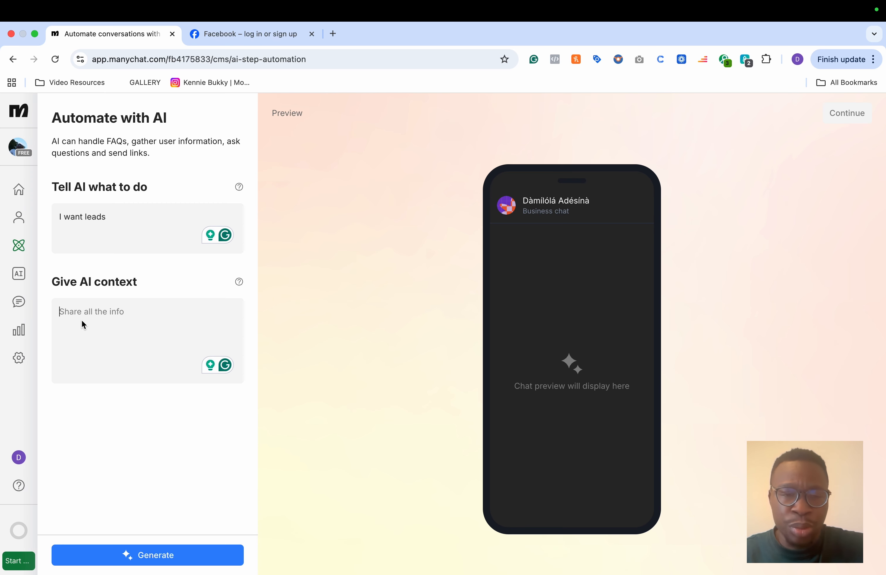
pyautogui.write('I wa')
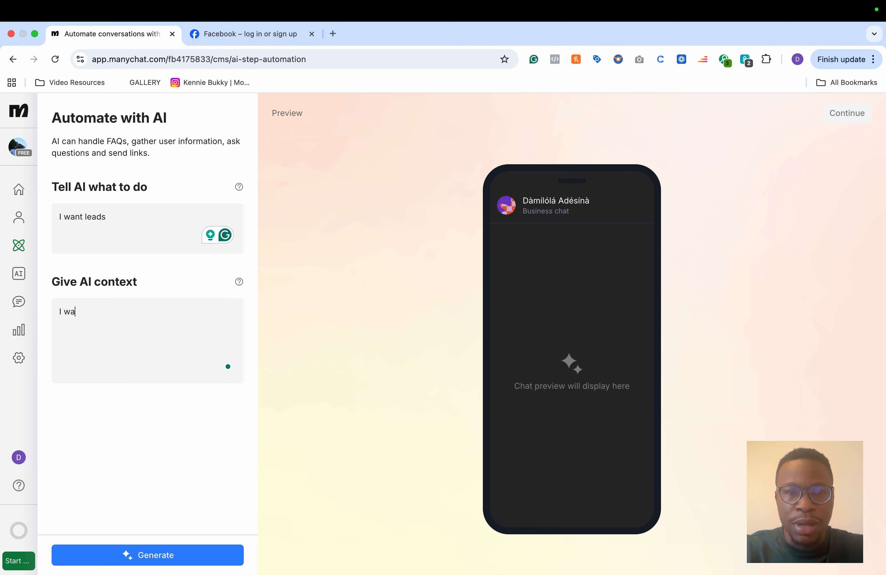
pyautogui.write('s a user a to submit theri')
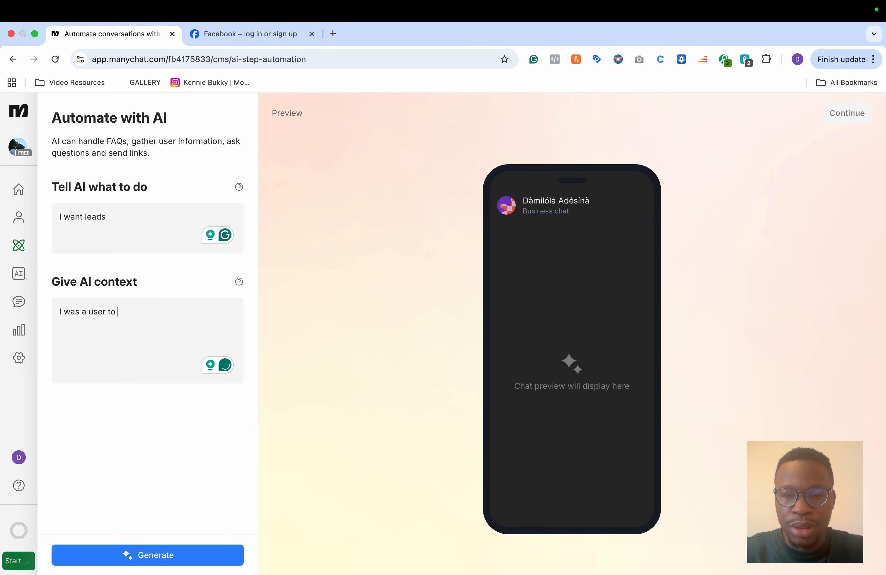
pyautogui.write(' em')
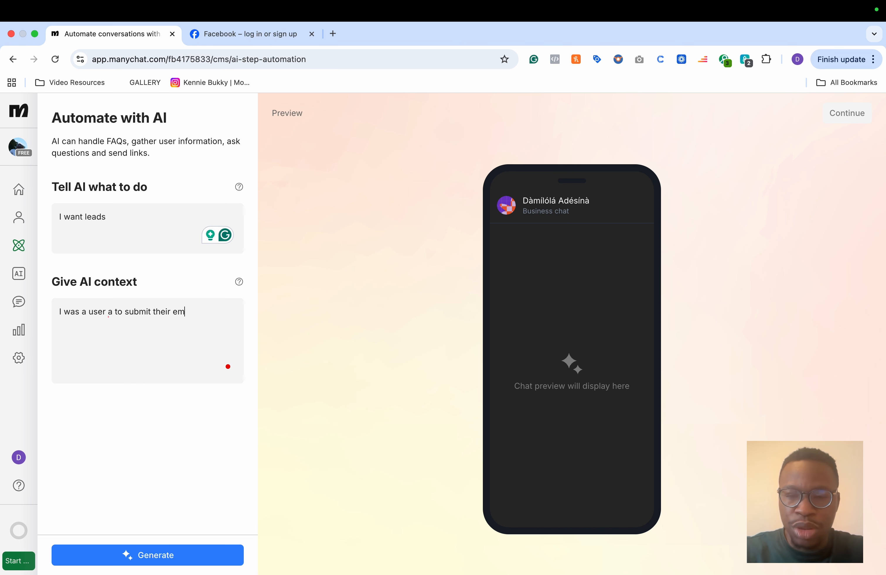
pyautogui.write('ail for prices')
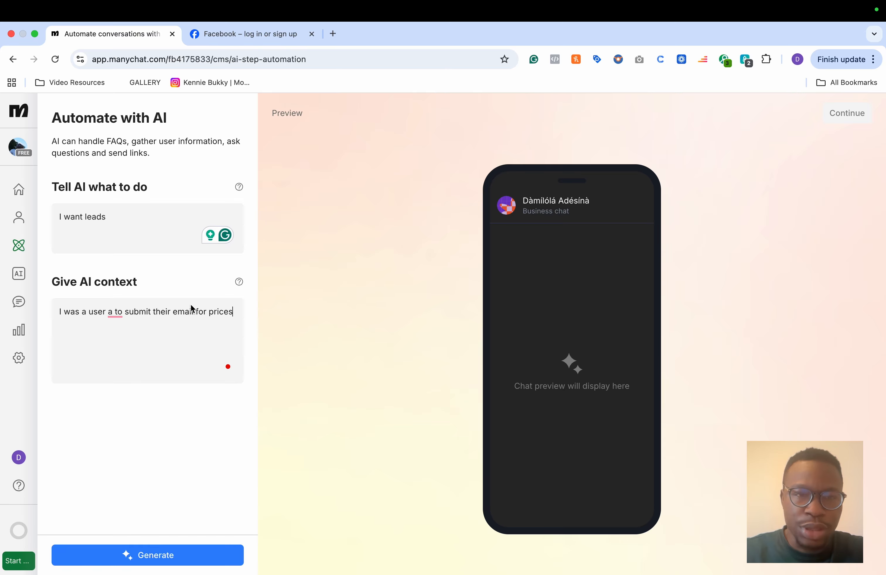
pyautogui.click(131, 344)
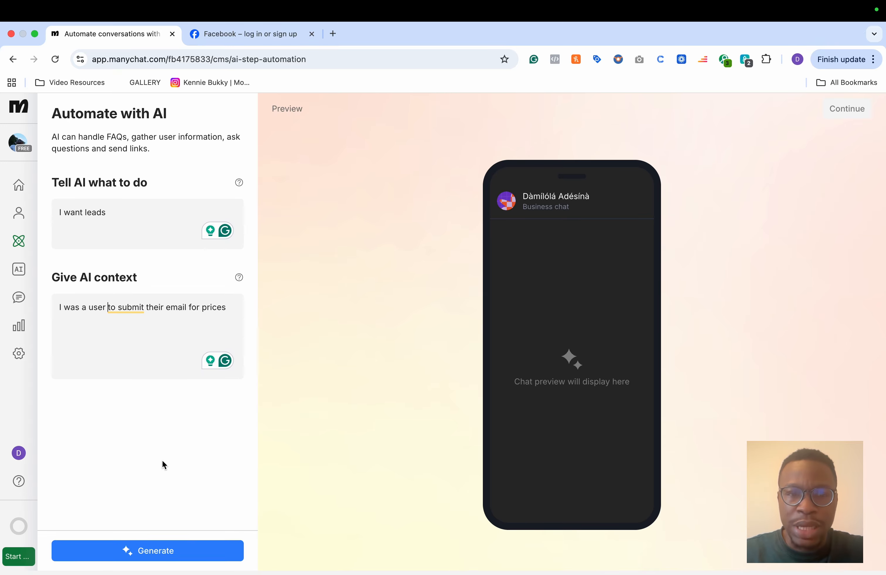
pyautogui.click(146, 556)
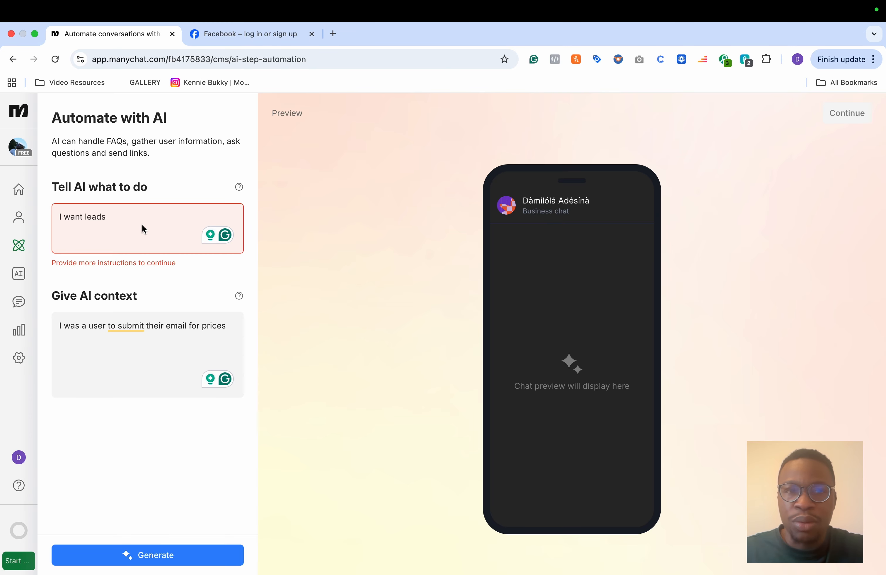
# Step: Extend the goal with 'I want users to submit their emails' and generate the AI tasks
pyautogui.write('. I want user')
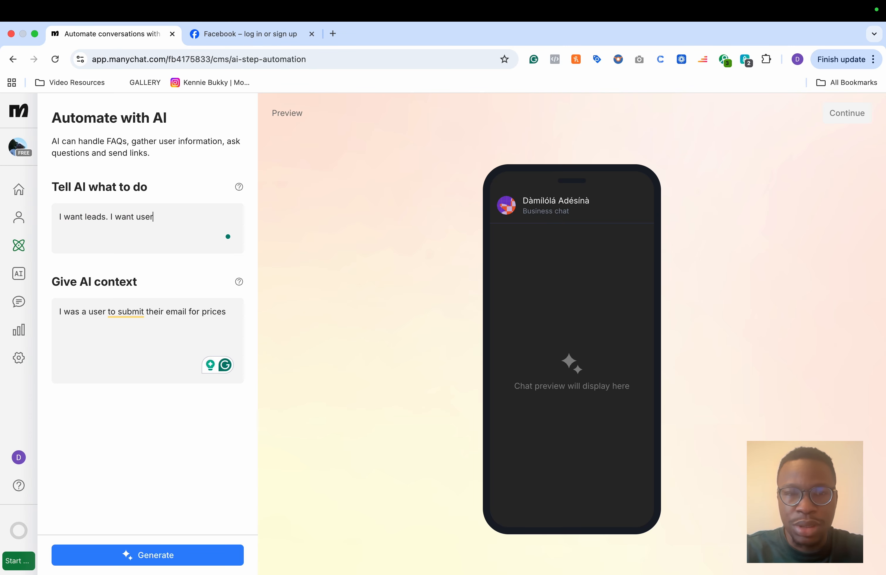
pyautogui.write('s to submit their')
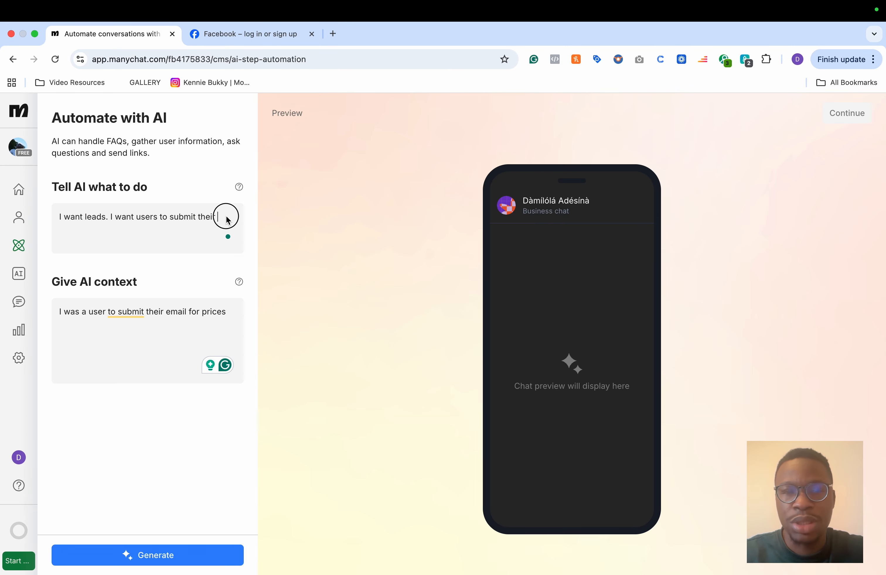
pyautogui.write(' emails')
pyautogui.click(148, 556)
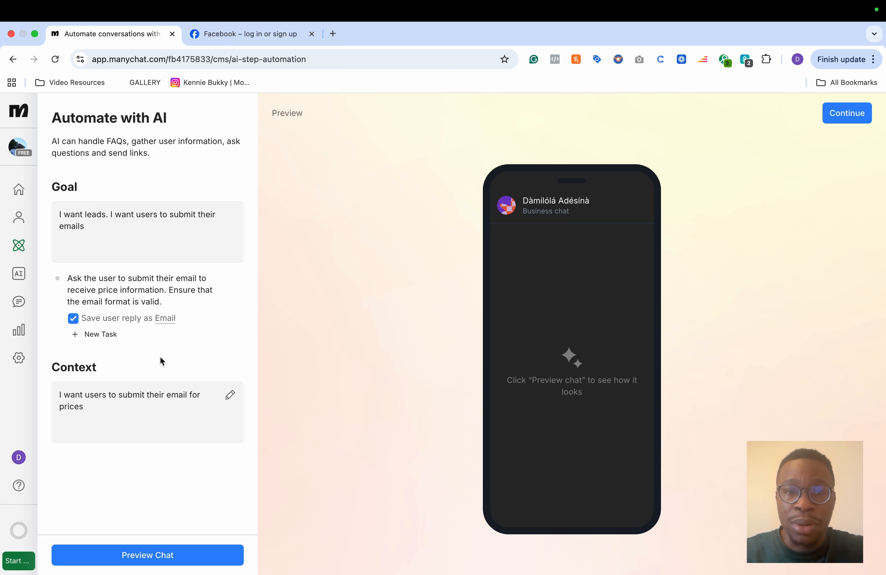
# Step: Add a new task named 'Phone' that saves the user's reply to the Phone field
pyautogui.click(100, 335)
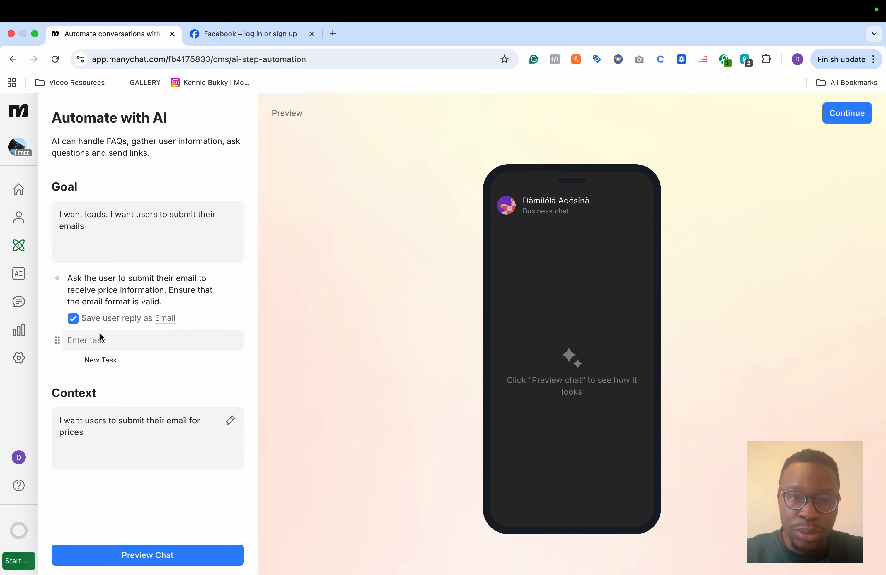
pyautogui.click(83, 343)
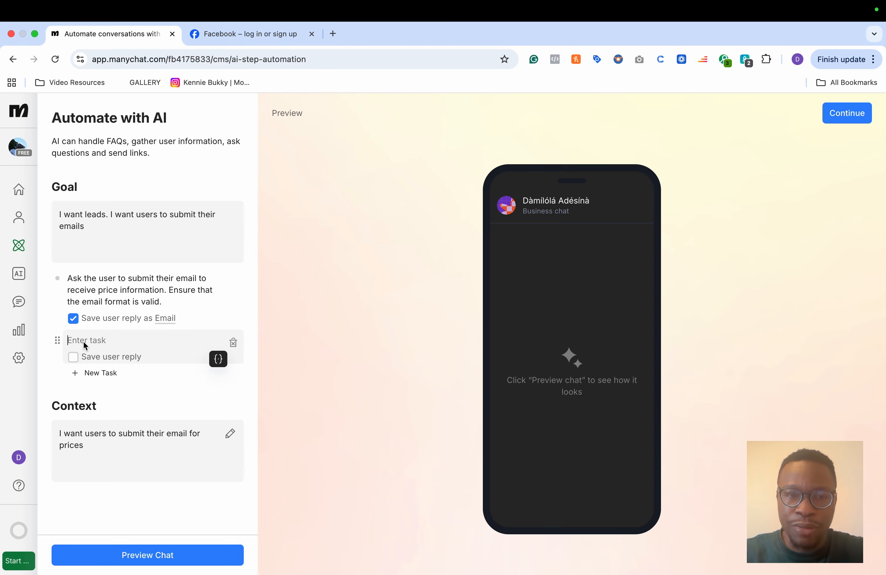
pyautogui.click(73, 357)
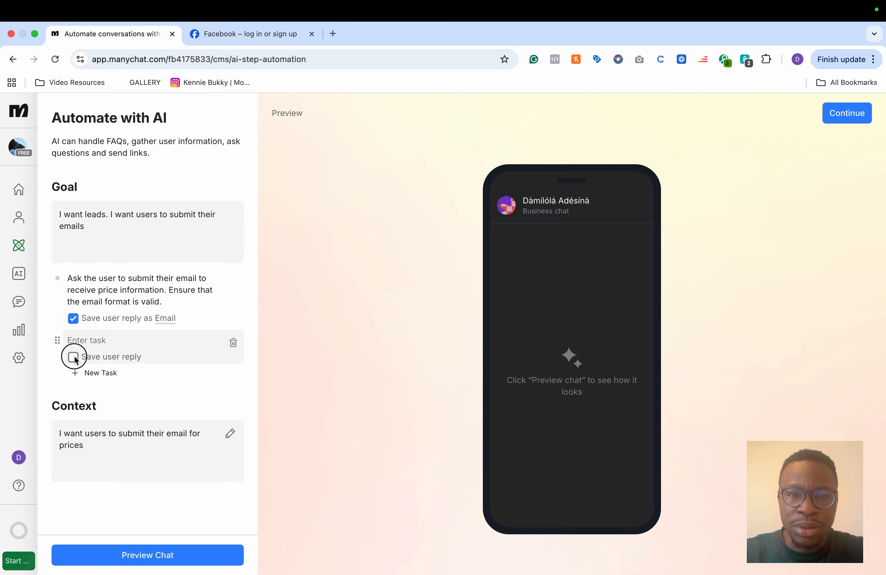
pyautogui.click(177, 369)
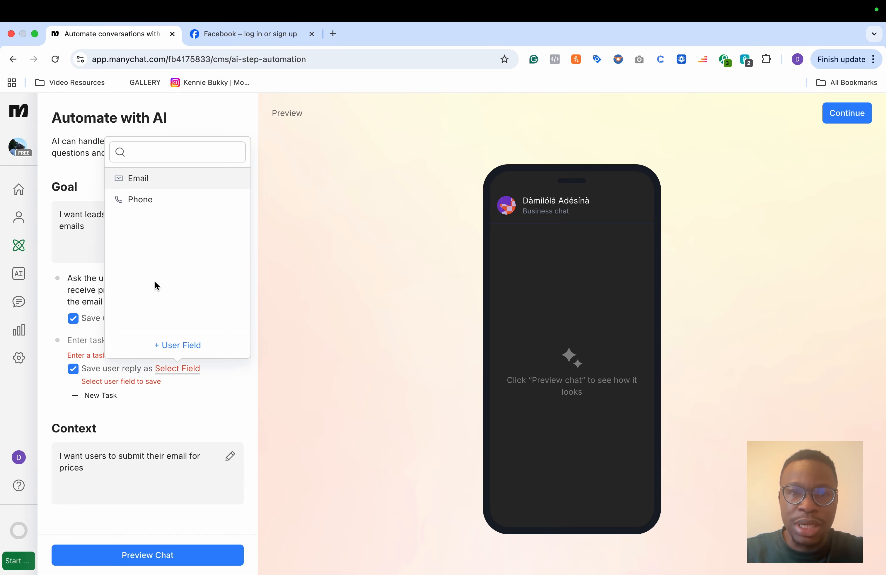
pyautogui.click(138, 200)
pyautogui.click(86, 340)
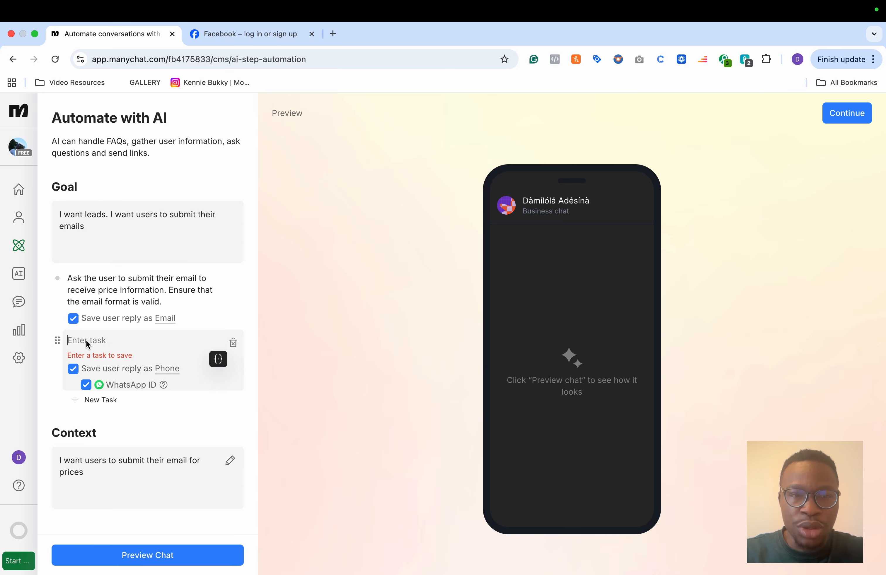
pyautogui.write('Phone')
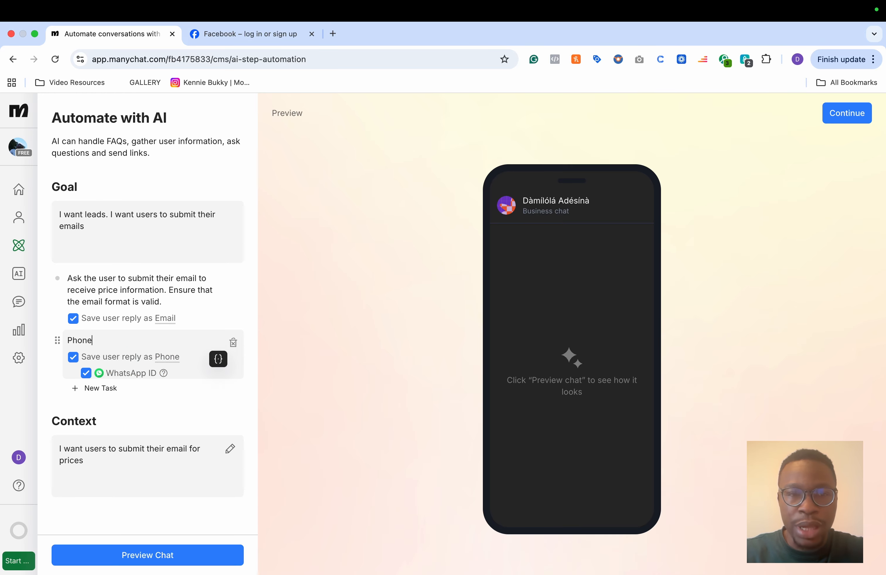
pyautogui.click(57, 381)
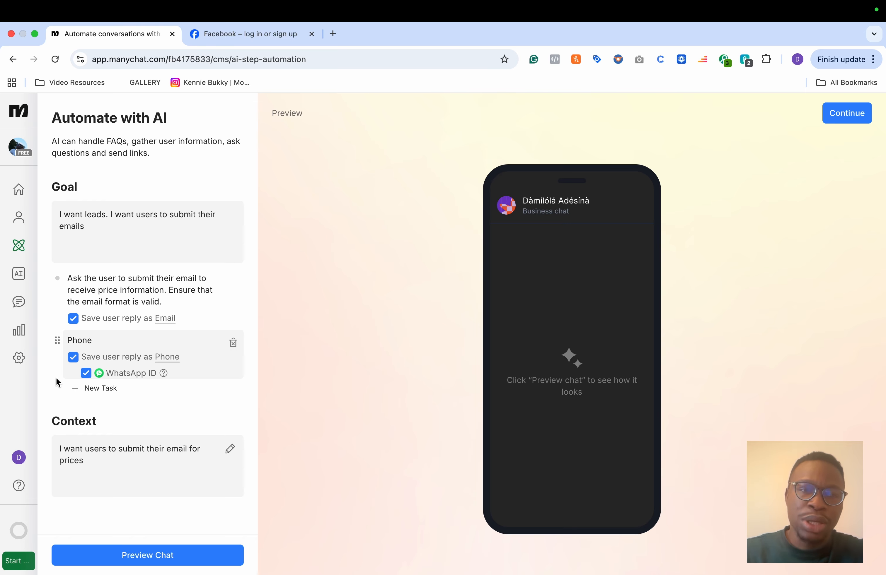
# Step: Preview the chat and answer its questions with a test email address and phone number
pyautogui.click(161, 558)
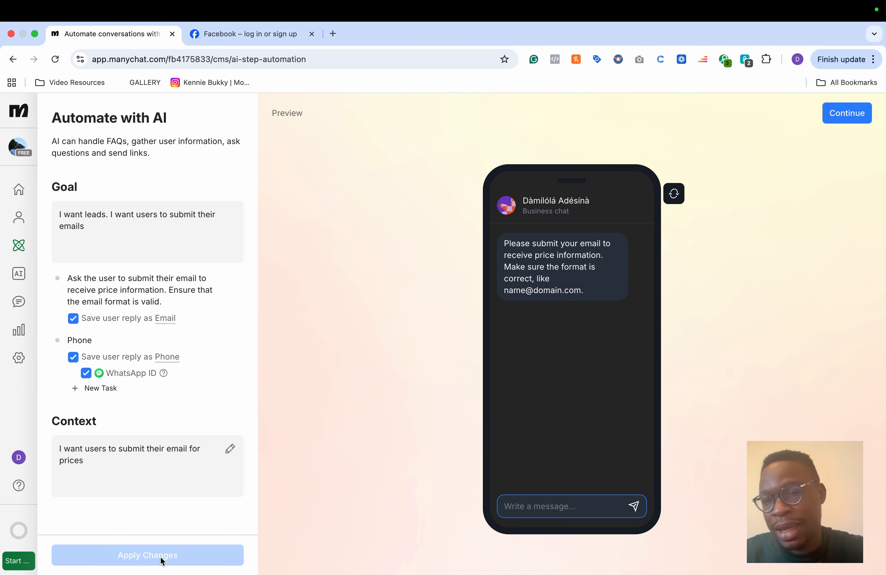
pyautogui.write('damilol')
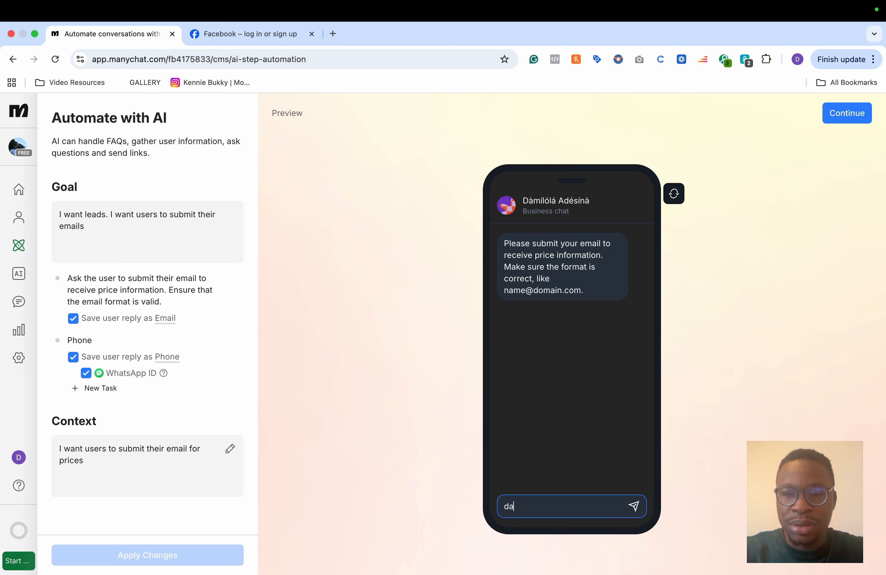
pyautogui.press('BackSpace')
pyautogui.press('BackSpace')
pyautogui.press('BackSpace')
pyautogui.press('BackSpace')
pyautogui.press('BackSpace')
pyautogui.press('BackSpace')
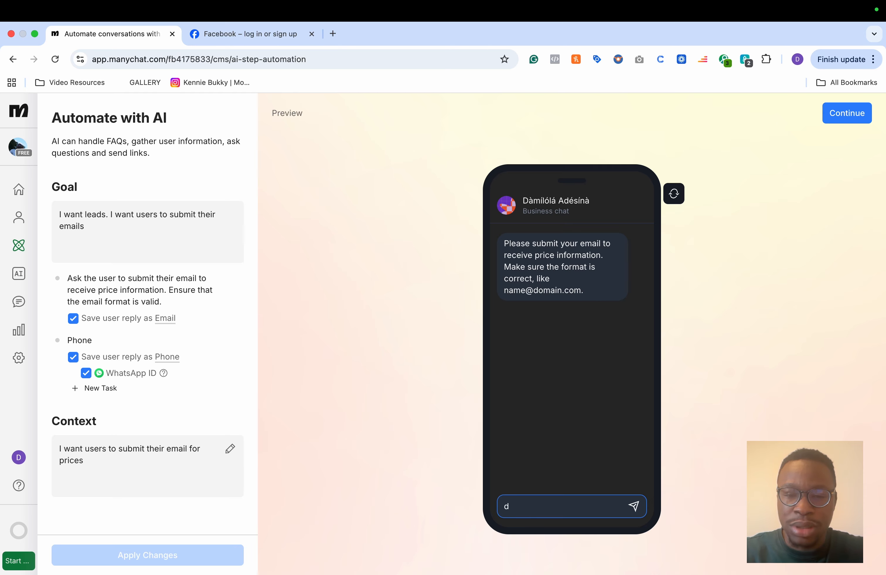
pyautogui.press('Return')
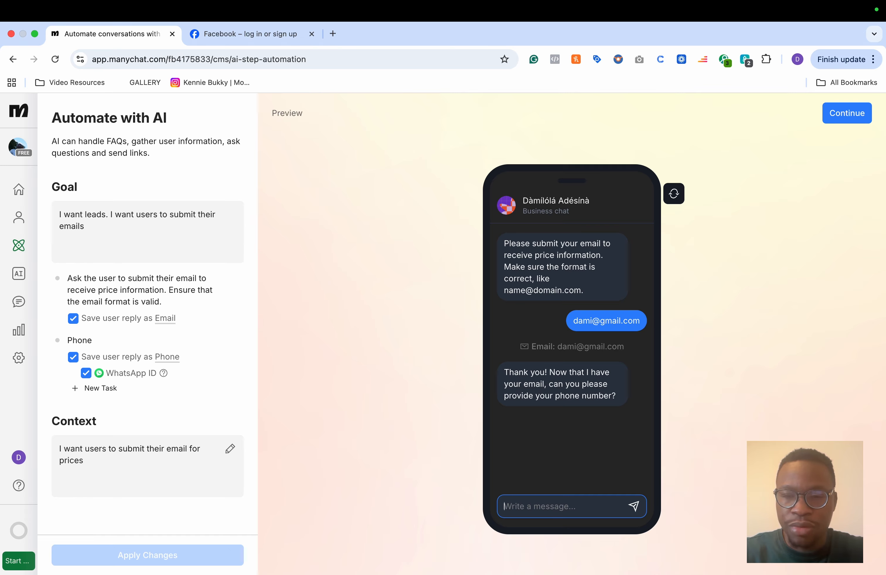
pyautogui.press('Return')
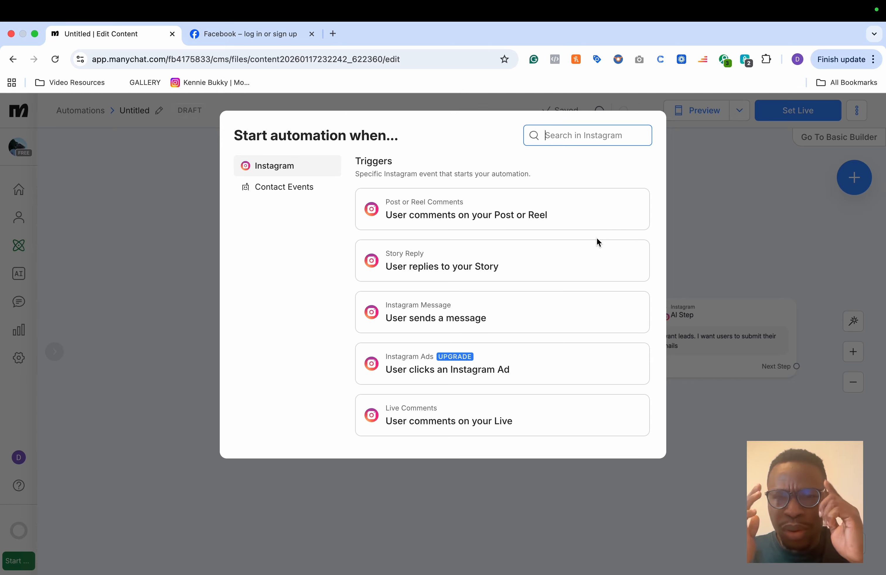
# Step: Choose the 'User sends a message' Instagram trigger and shift the trigger and AI Step blocks left on the canvas
pyautogui.click(448, 320)
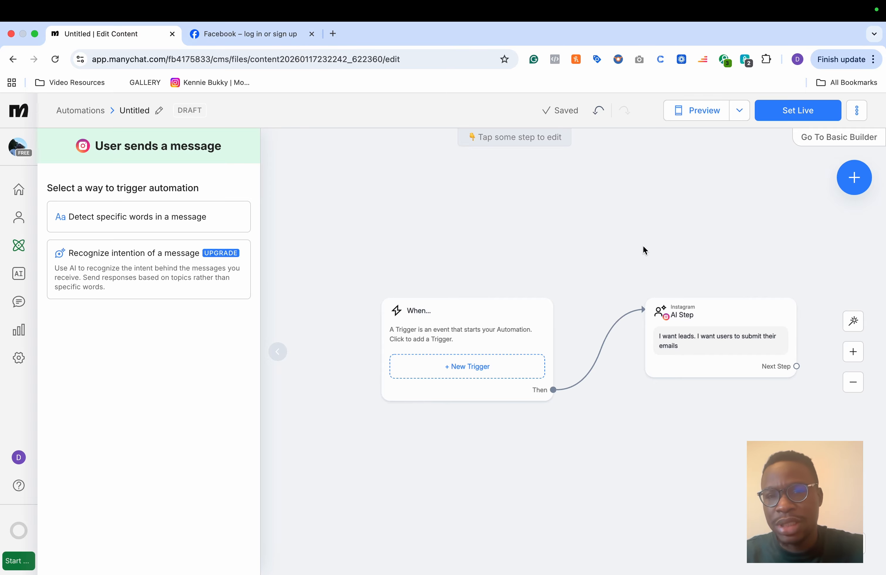
pyautogui.click(461, 322)
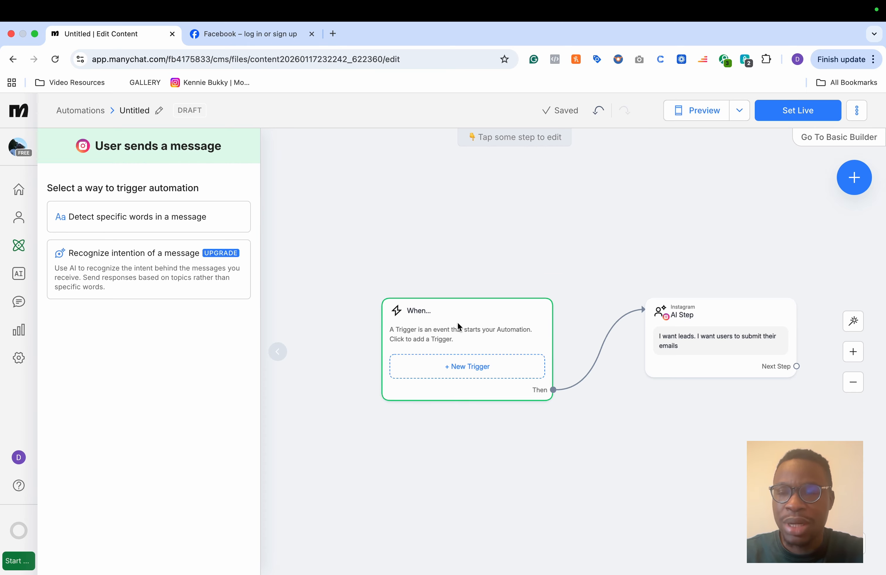
pyautogui.click(684, 340)
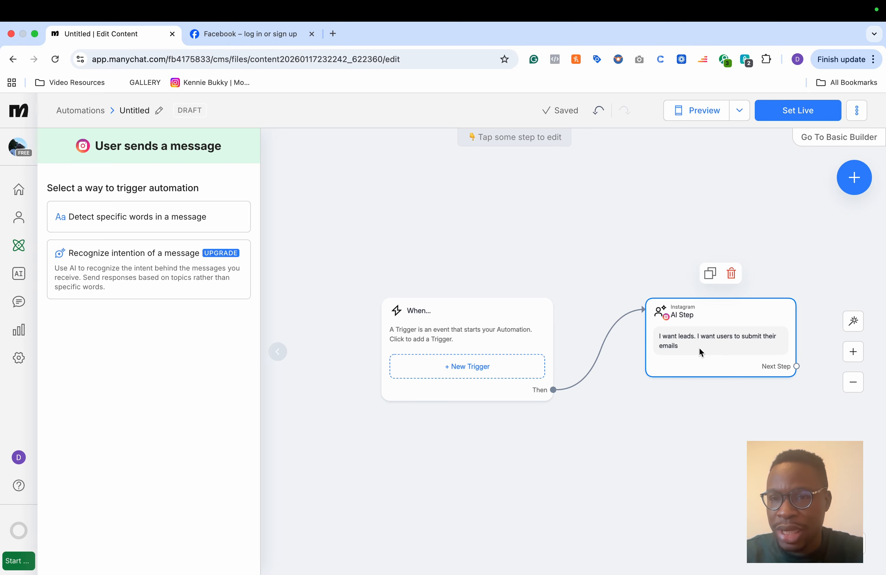
pyautogui.click(717, 441)
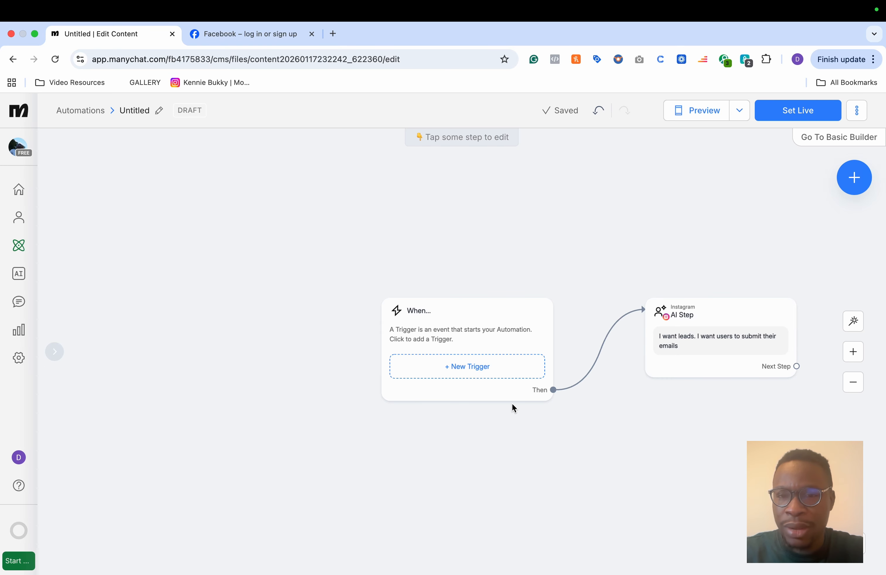
pyautogui.moveTo(440, 311); pyautogui.dragTo(295, 297)
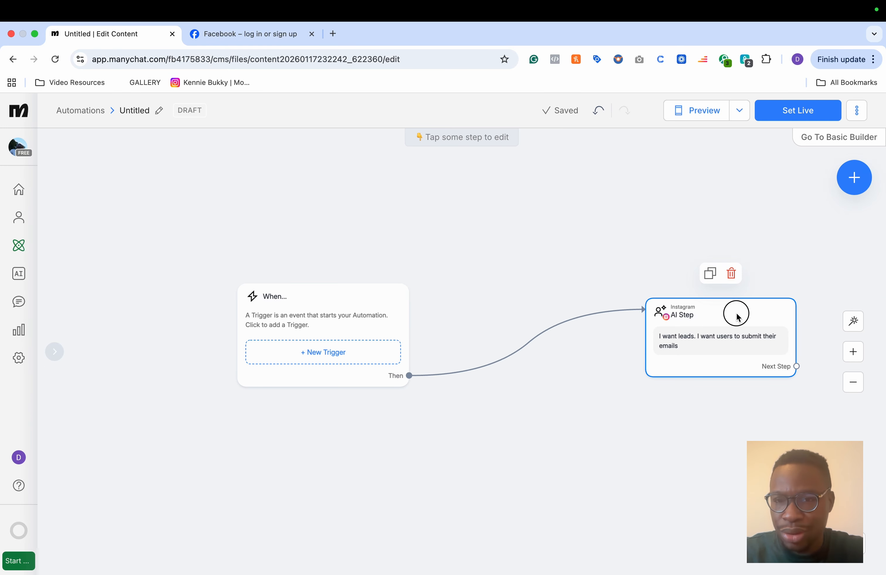
pyautogui.moveTo(736, 312); pyautogui.dragTo(589, 290)
# Step: Add an Instagram Send Message step after the AI Step with a greeting to the customer, 'We are still waiting for your order.' and 'Please kindly tell us when you will place the order'
pyautogui.moveTo(651, 344); pyautogui.dragTo(734, 274)
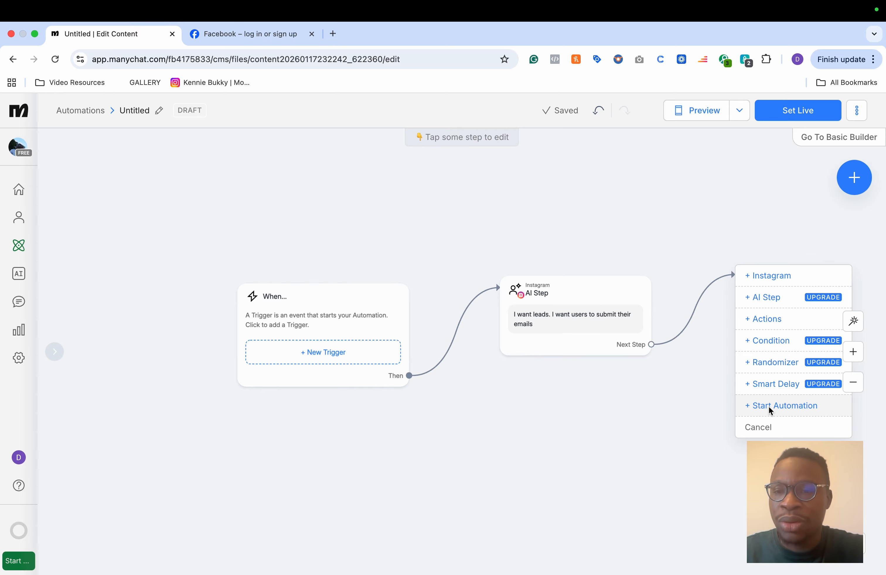
pyautogui.click(765, 271)
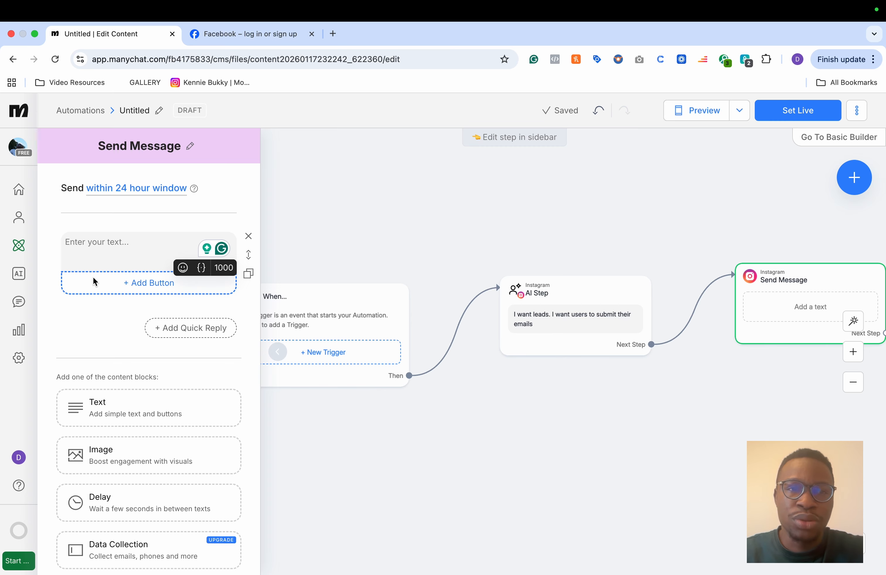
pyautogui.click(84, 240)
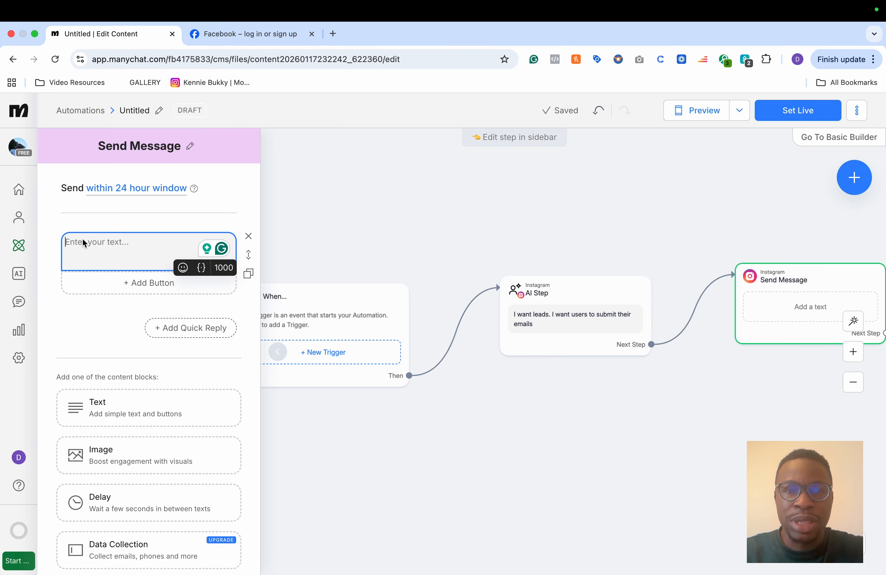
pyautogui.write('HI Dami')
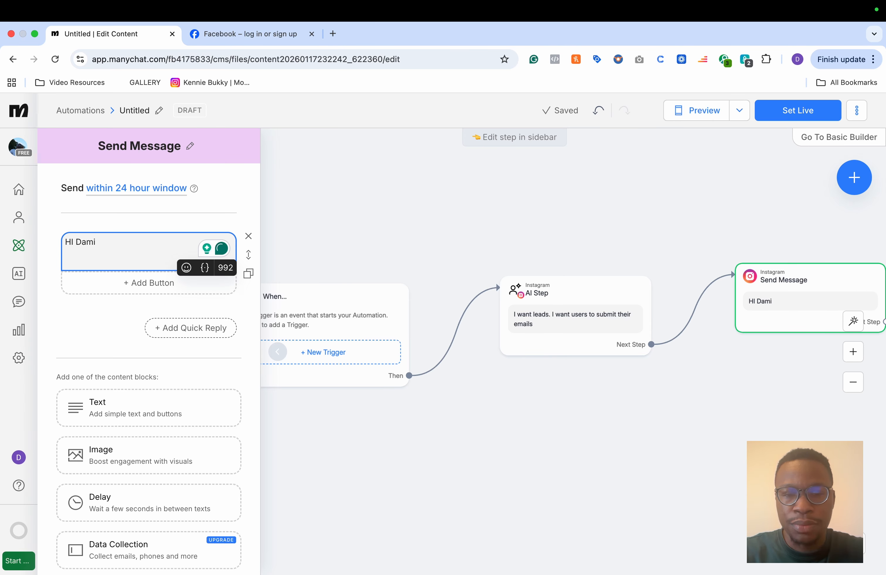
pyautogui.press('BackSpace')
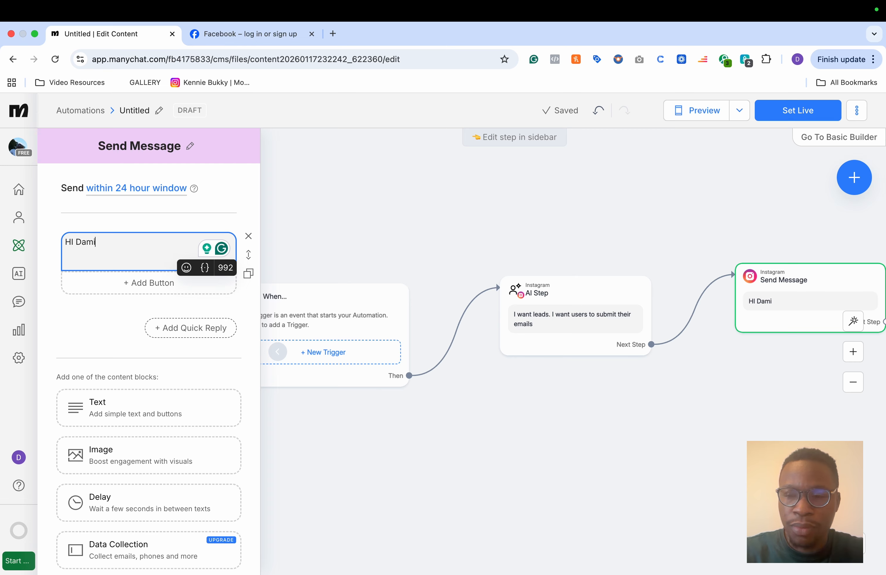
pyautogui.write('.')
pyautogui.press('Return')
pyautogui.press('Return')
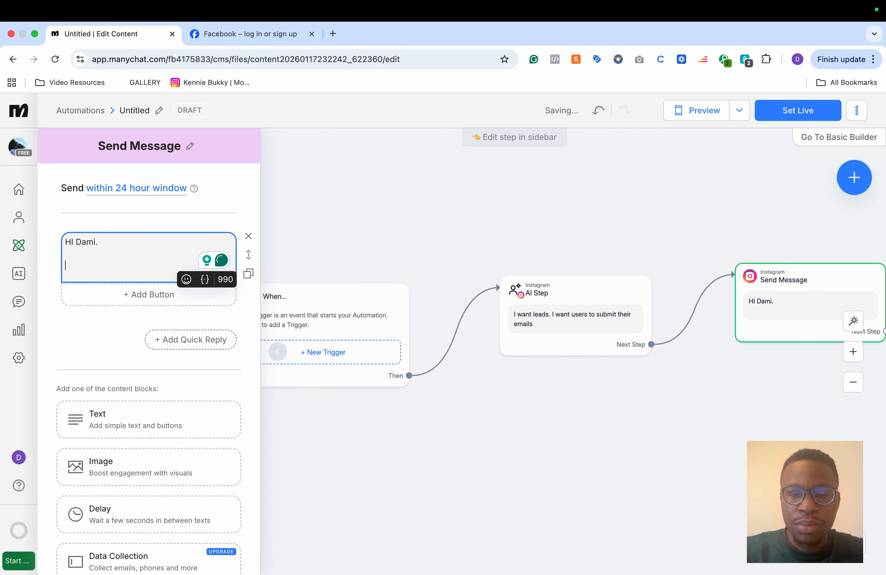
pyautogui.press('Up')
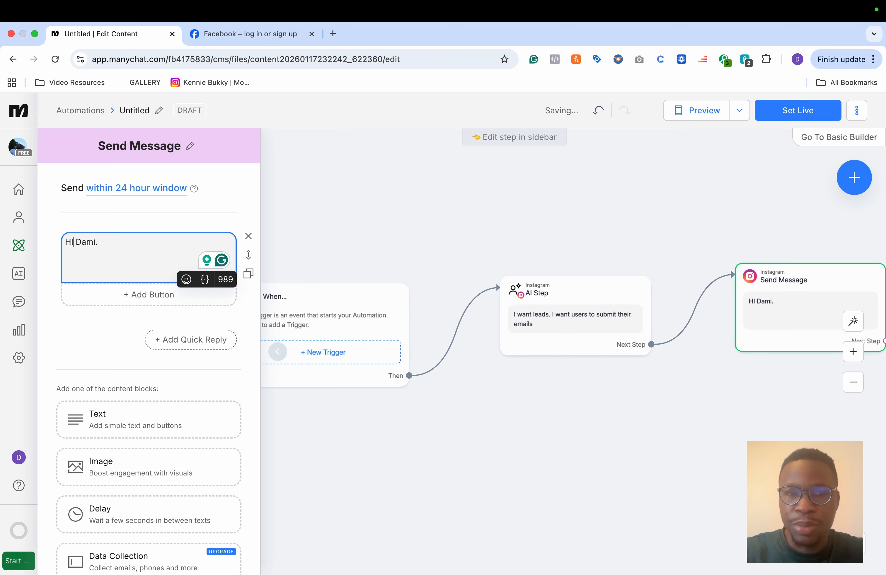
pyautogui.press('BackSpace')
pyautogui.write('i')
pyautogui.press('Down')
pyautogui.press('Down')
pyautogui.write('We are s')
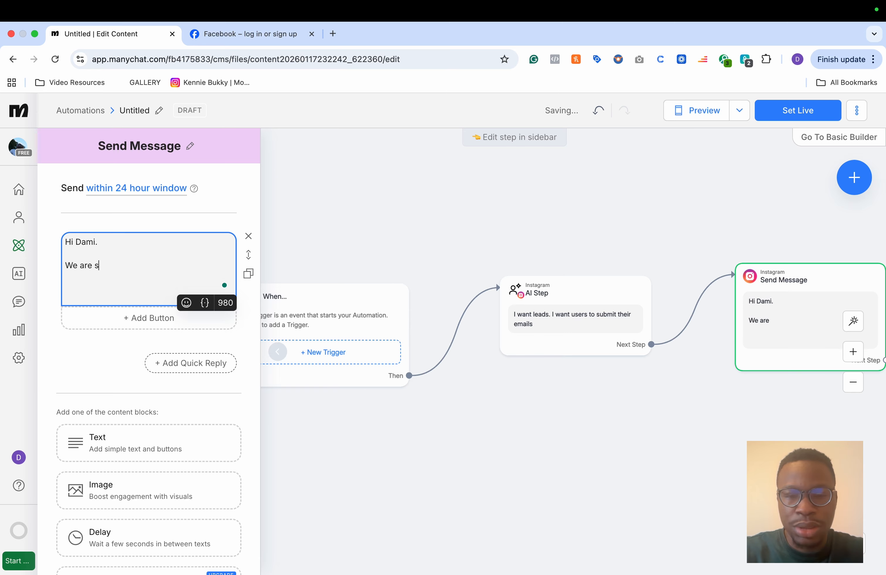
pyautogui.write('till waiting for your order ')
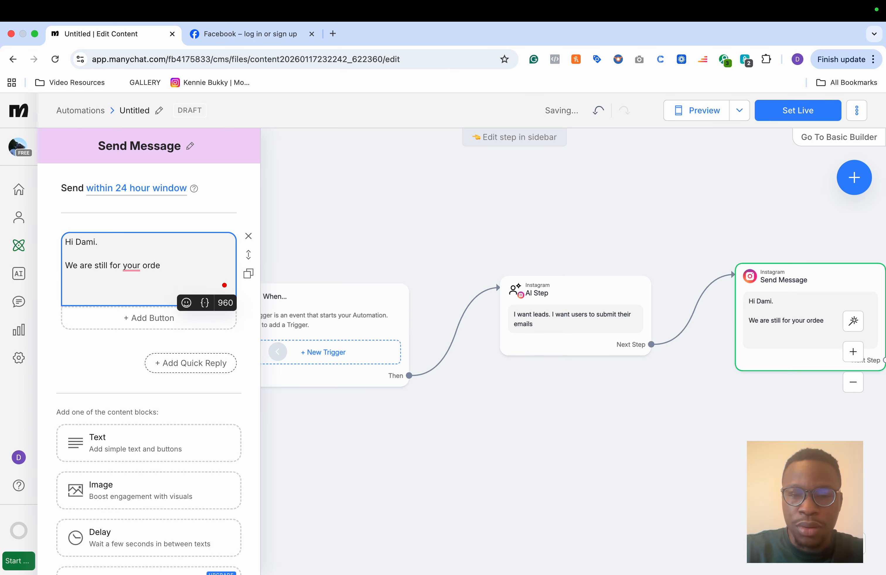
pyautogui.write('.')
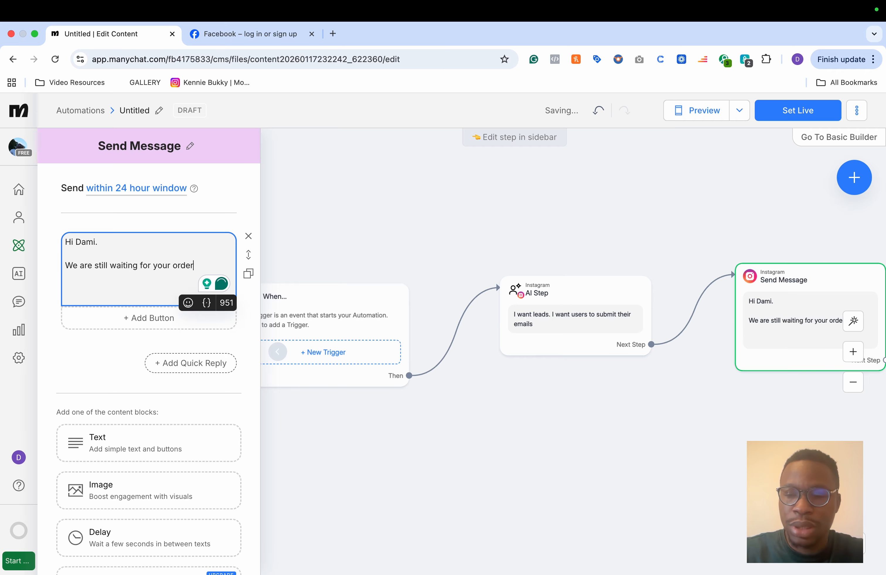
pyautogui.press('Return')
pyautogui.press('Return')
pyautogui.write('Please')
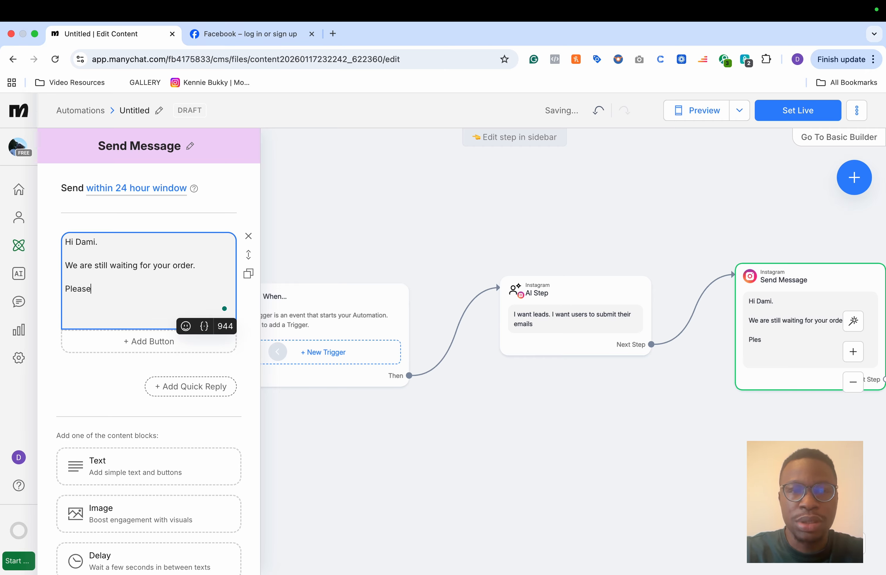
pyautogui.write(' kindly tell us when wi')
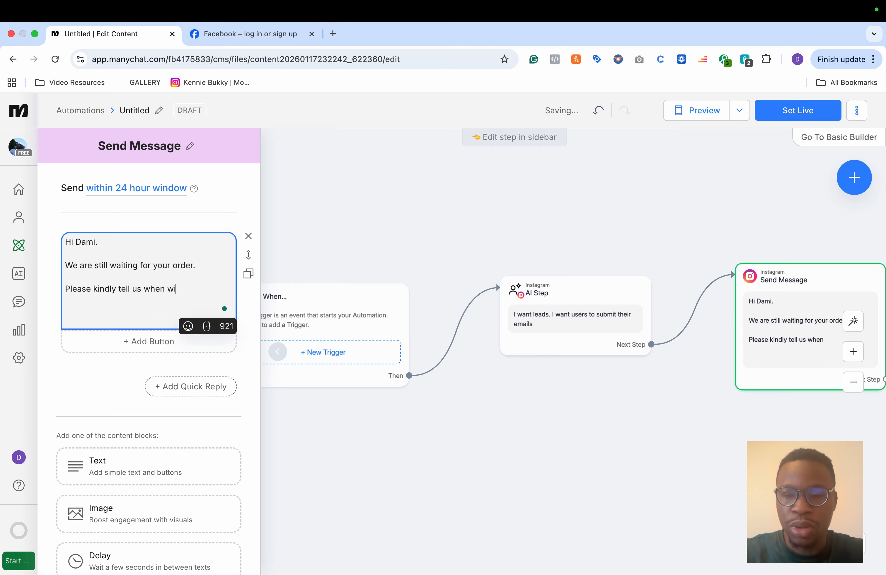
pyautogui.press('BackSpace')
pyautogui.press('BackSpace')
pyautogui.write('you')
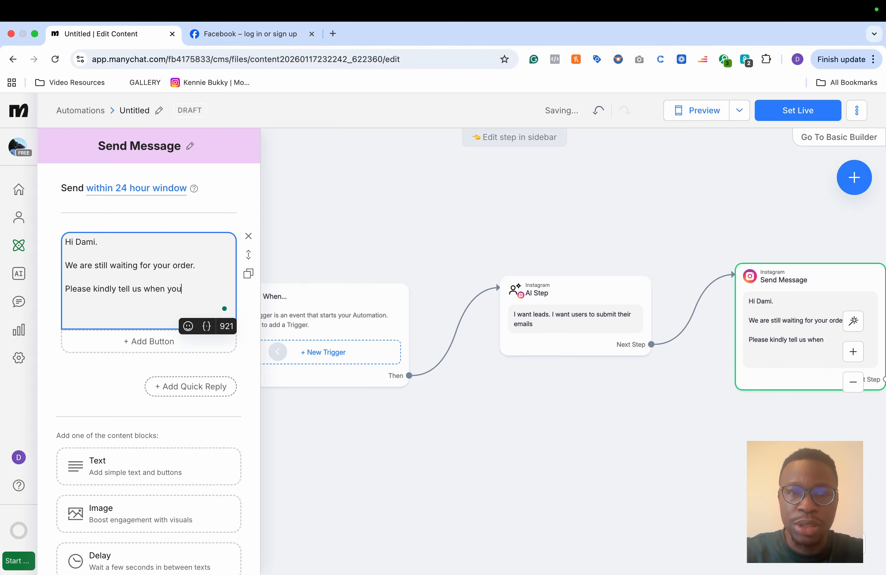
pyautogui.write(' will place the order')
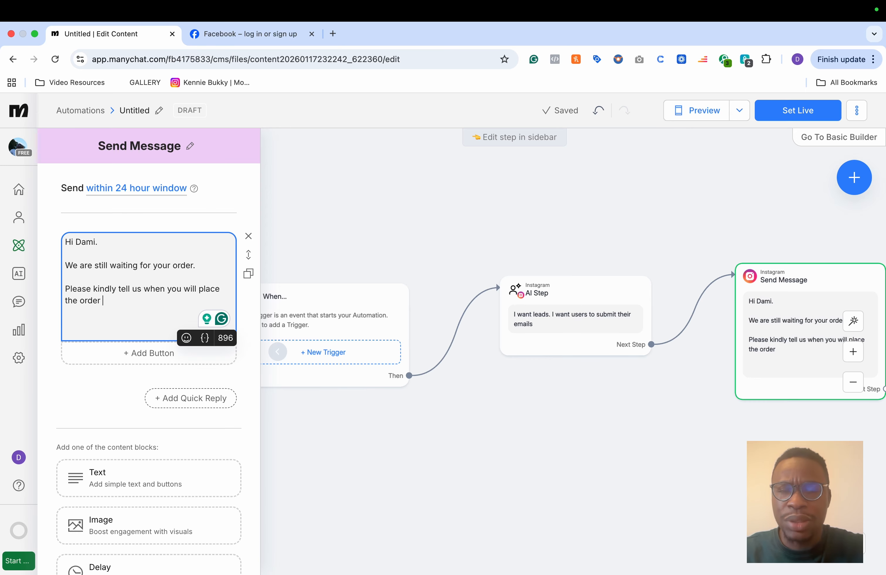
pyautogui.click(231, 190)
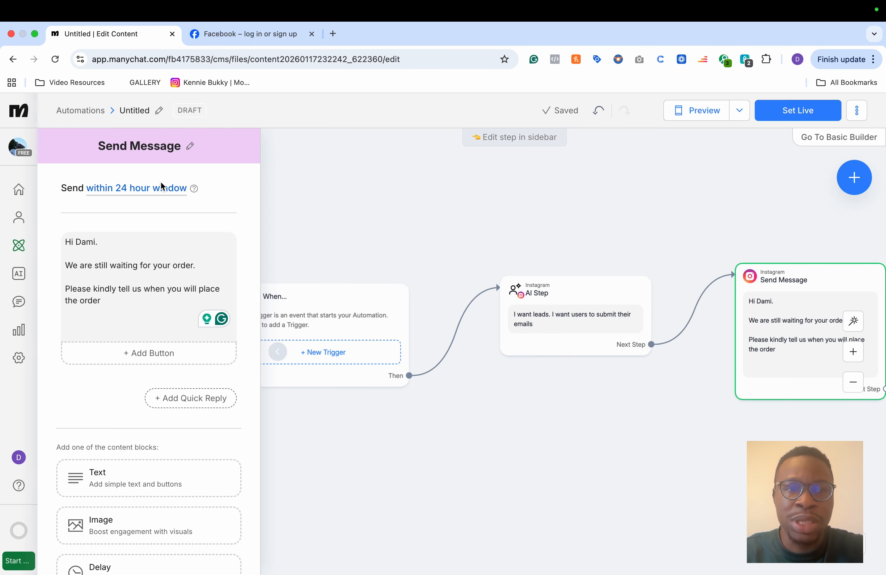
pyautogui.click(141, 190)
pyautogui.click(215, 186)
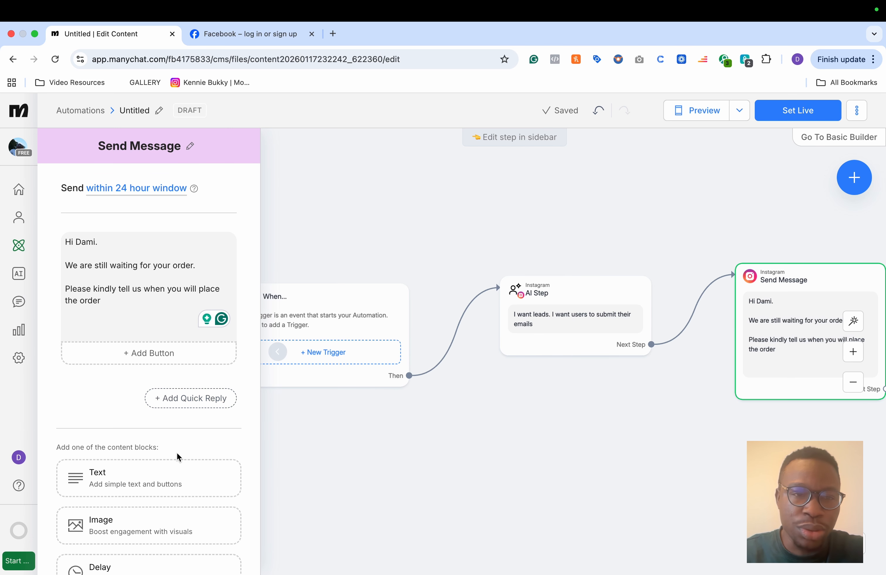
pyautogui.scroll(-5, 177, 453)
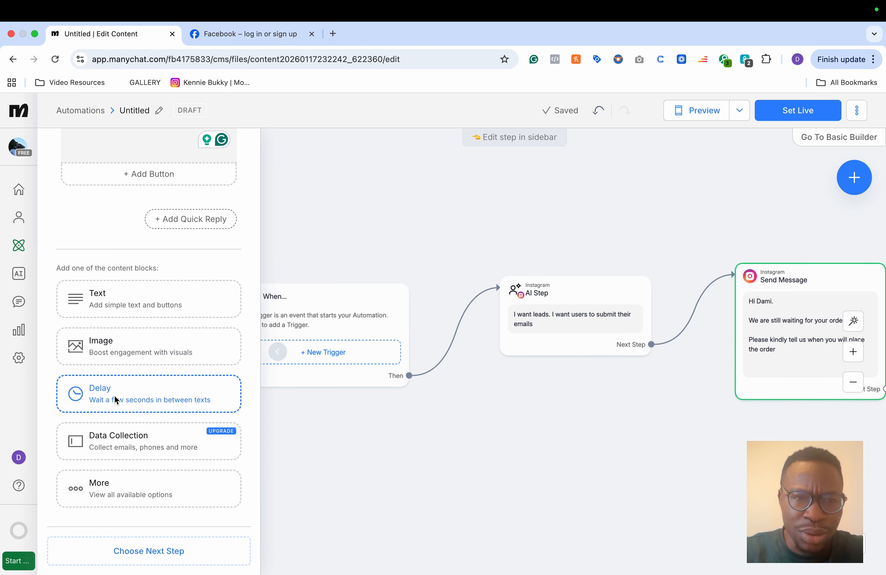
pyautogui.click(120, 301)
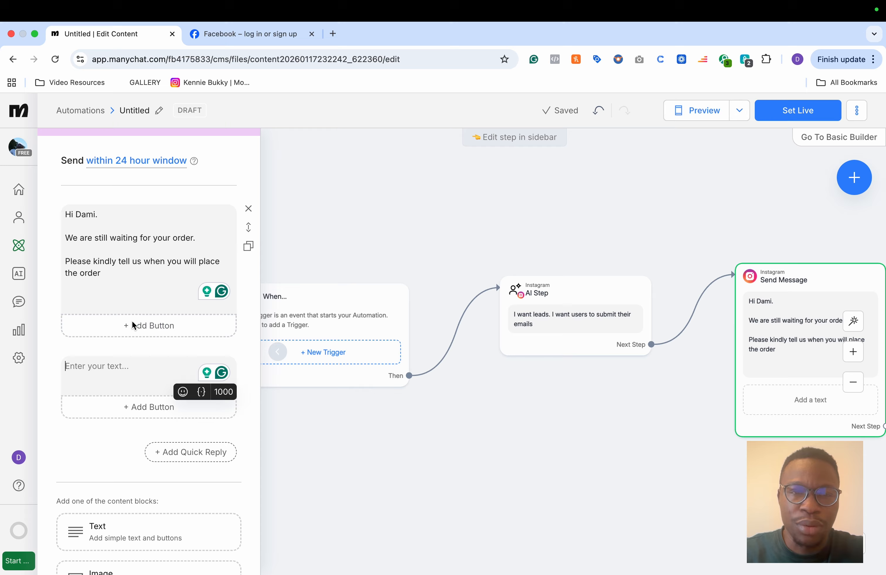
pyautogui.click(248, 360)
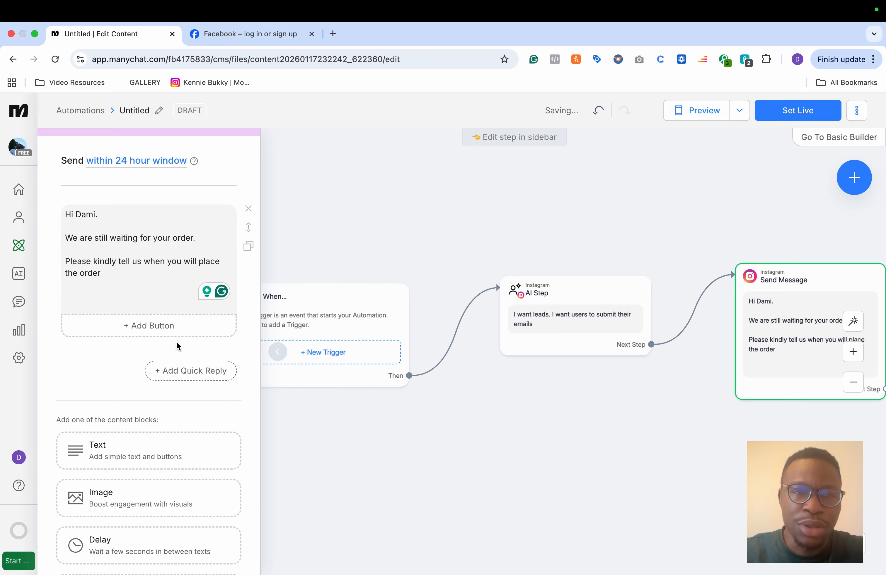
# Step: Add three buttons to the message titled 'Still Today', 'Tomorrow' and 'Please call me'
pyautogui.click(130, 326)
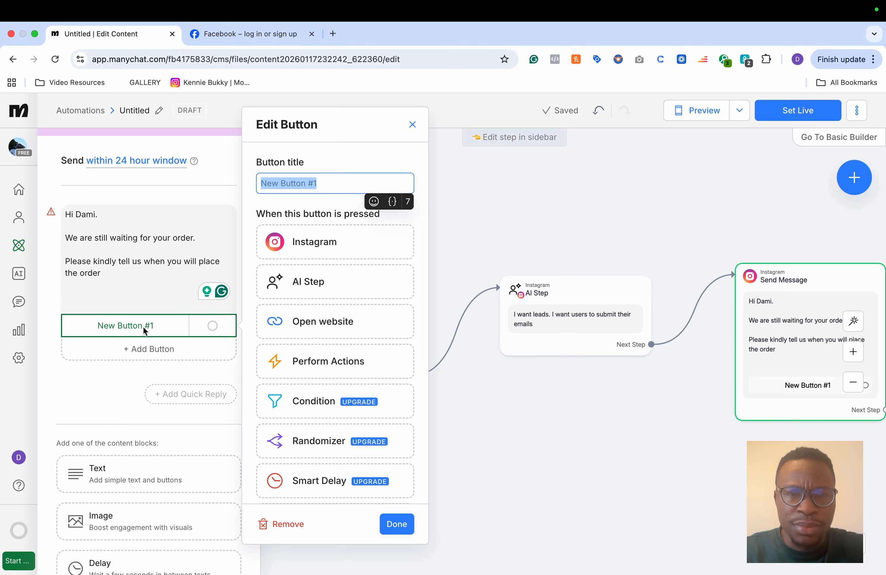
pyautogui.write('Still Today')
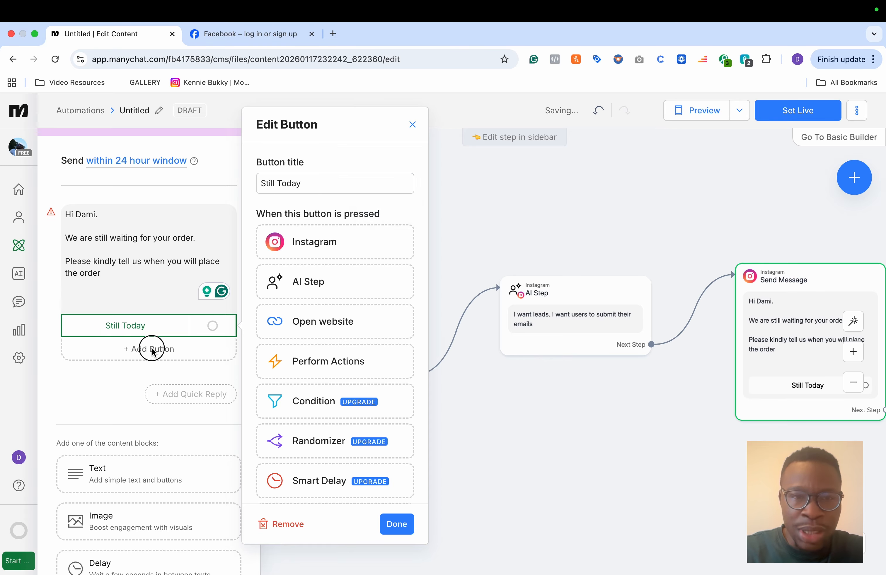
pyautogui.click(272, 285)
pyautogui.click(154, 357)
pyautogui.write('Tomorrow')
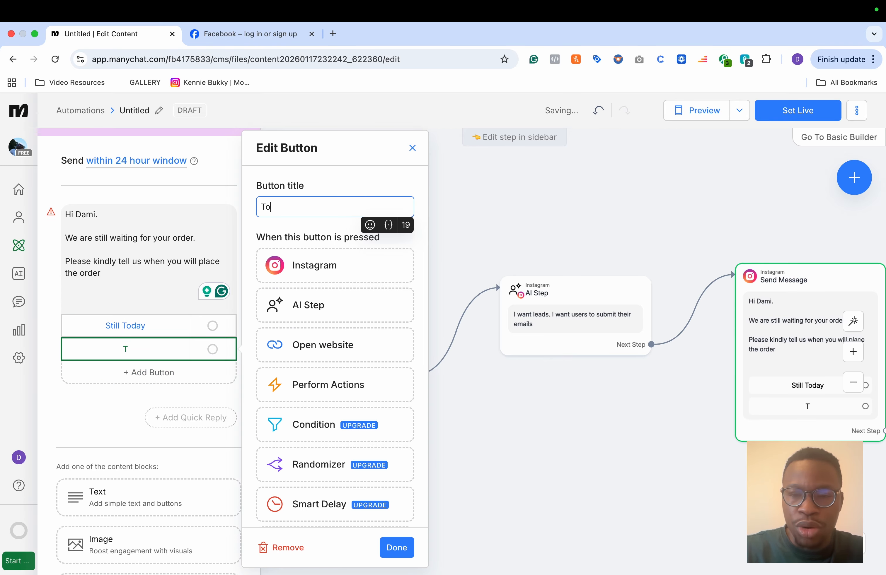
pyautogui.click(149, 368)
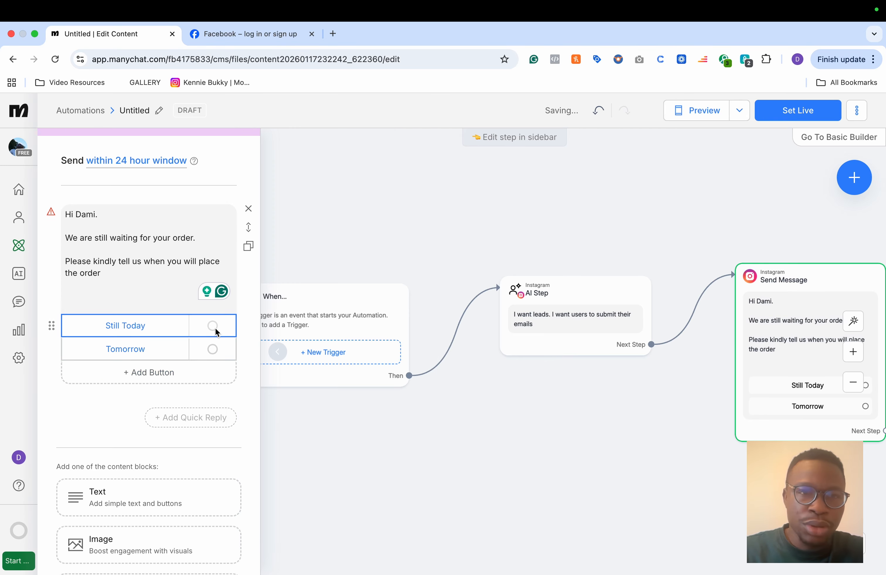
pyautogui.click(139, 368)
pyautogui.write('Plase call me')
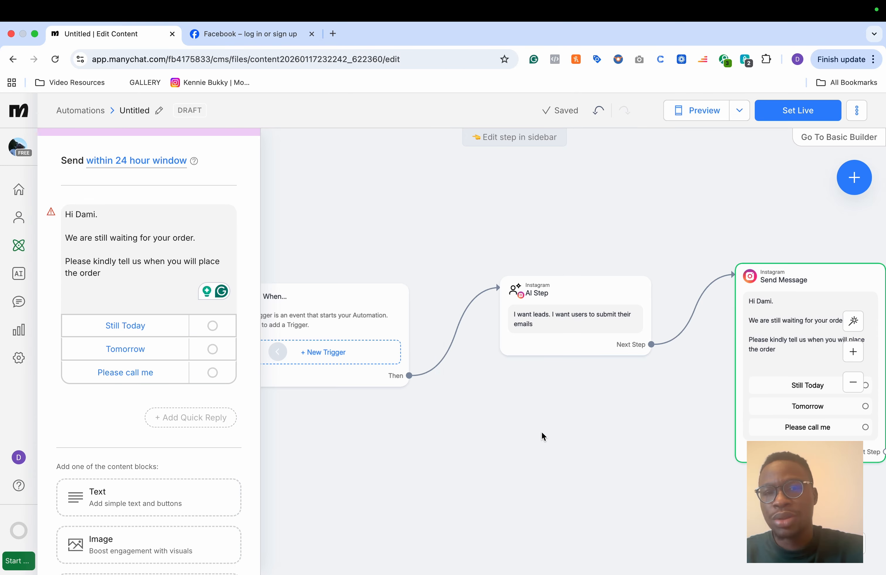
pyautogui.scroll(-5, 542, 432)
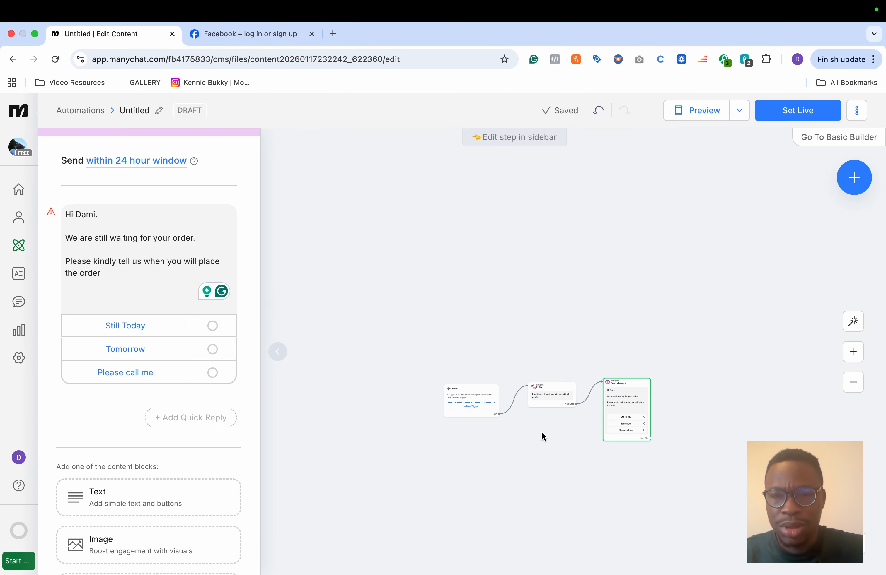
pyautogui.scroll(4, 541, 432)
pyautogui.scroll(1, 541, 431)
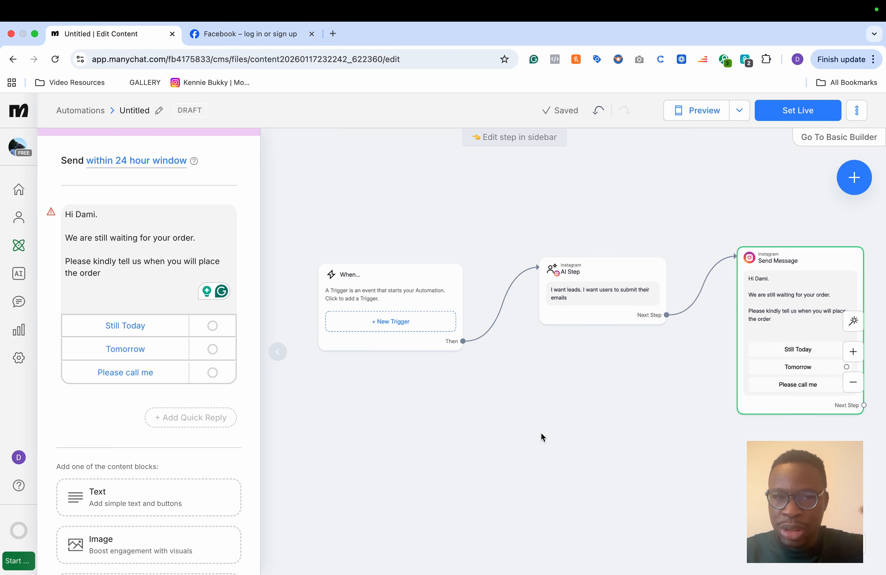
pyautogui.hscroll(2, 542, 414)
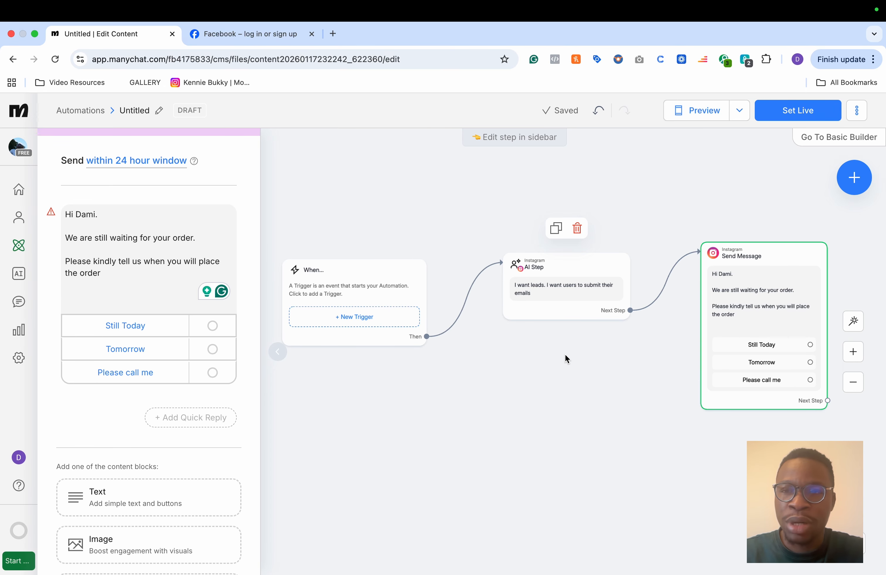
pyautogui.hscroll(4, 565, 358)
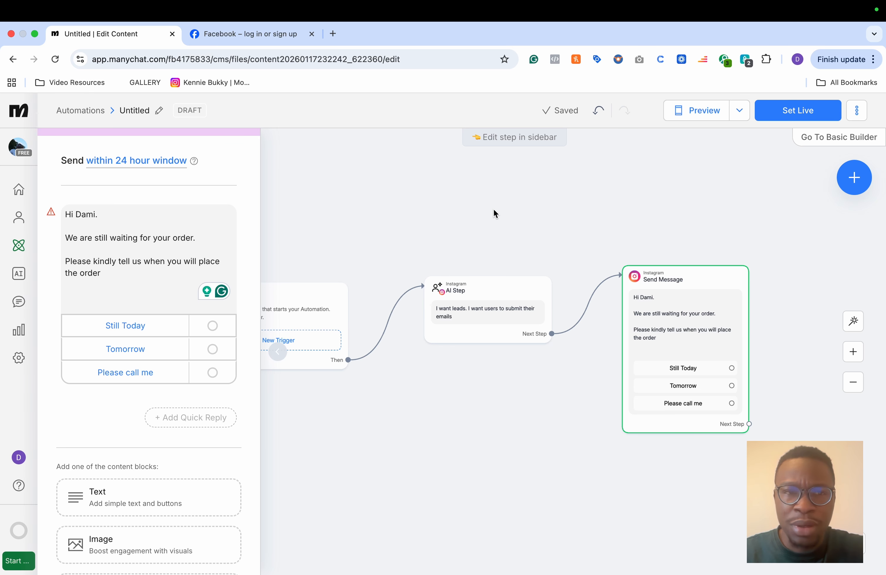
pyautogui.click(749, 423)
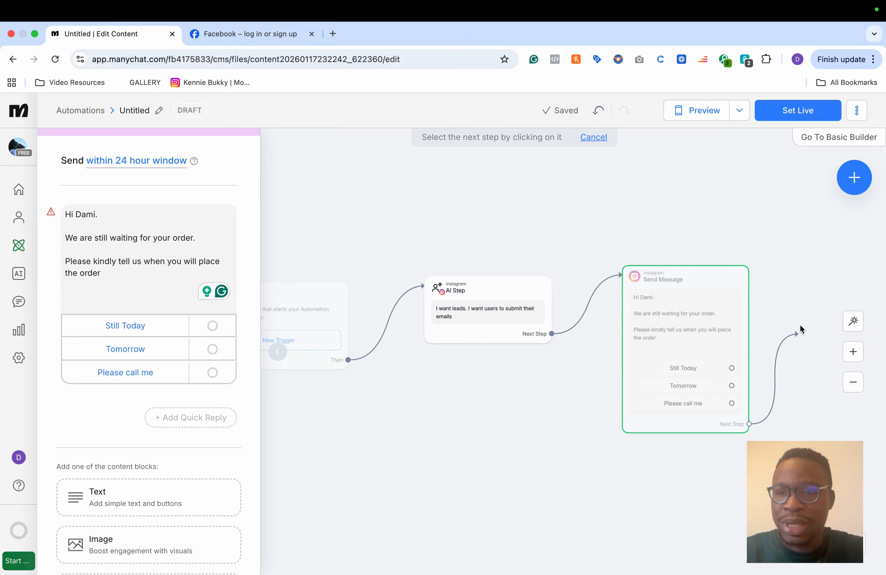
pyautogui.click(801, 289)
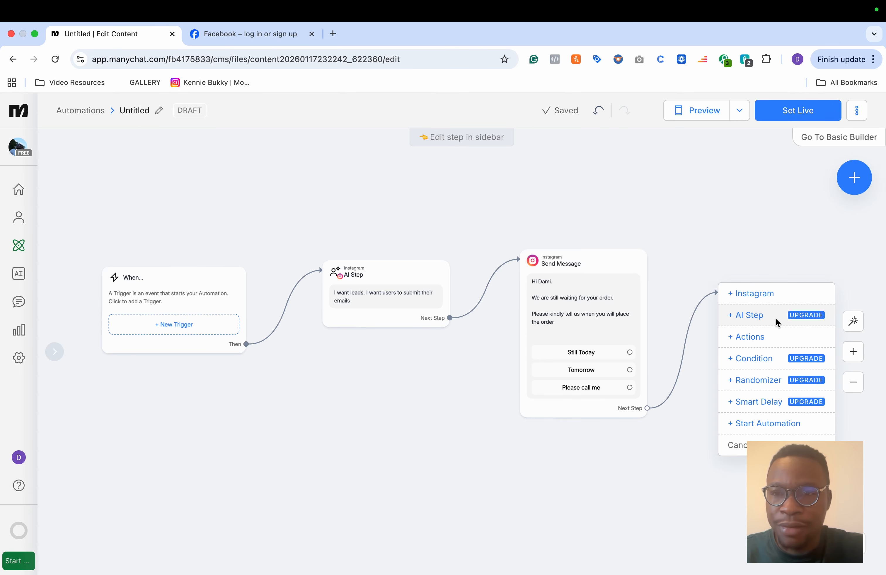
pyautogui.click(744, 337)
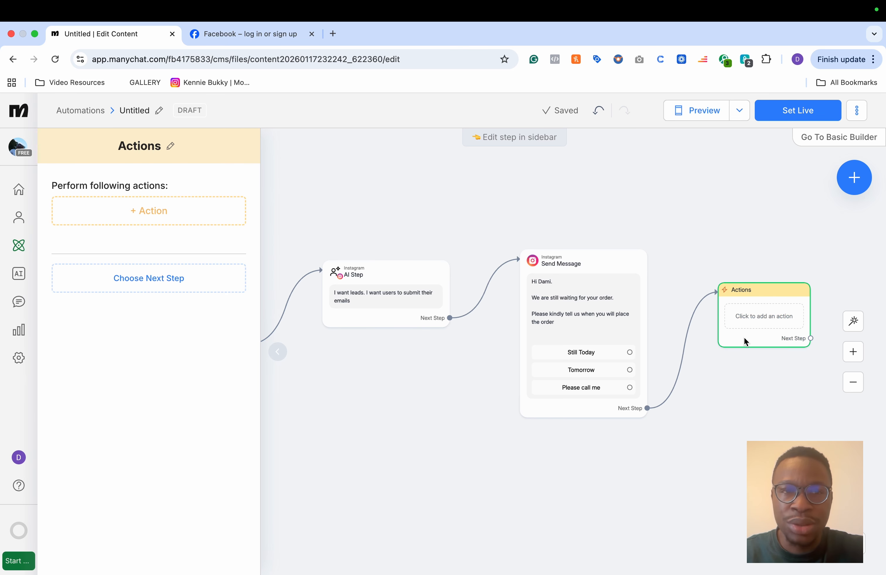
pyautogui.click(206, 208)
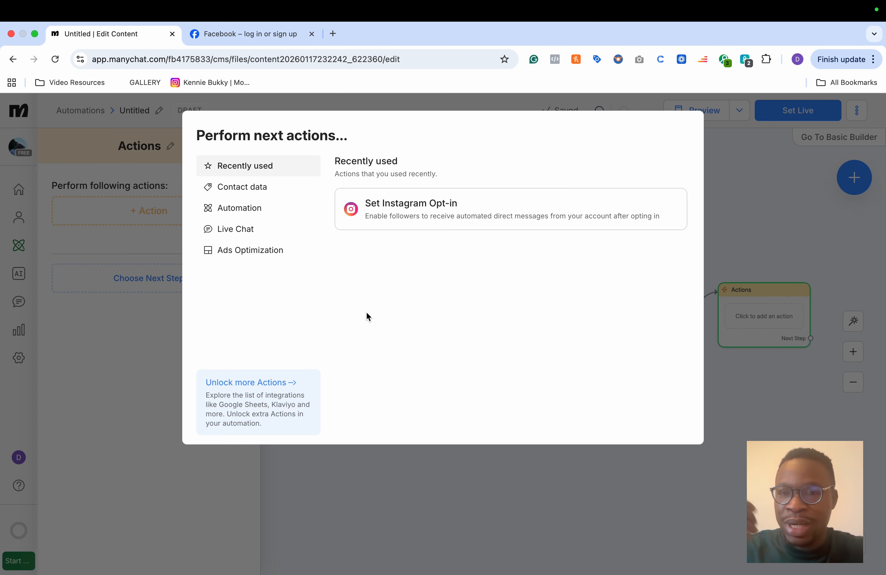
pyautogui.click(265, 213)
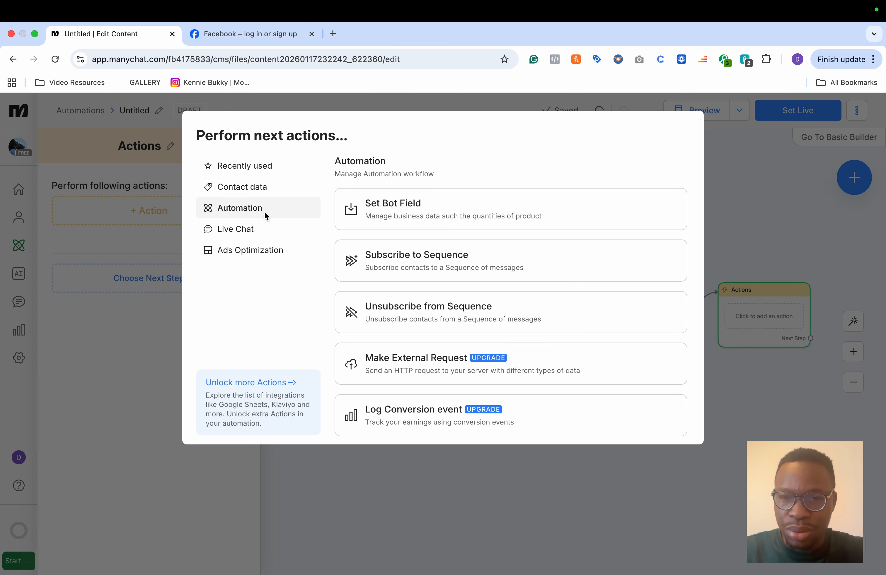
pyautogui.click(757, 211)
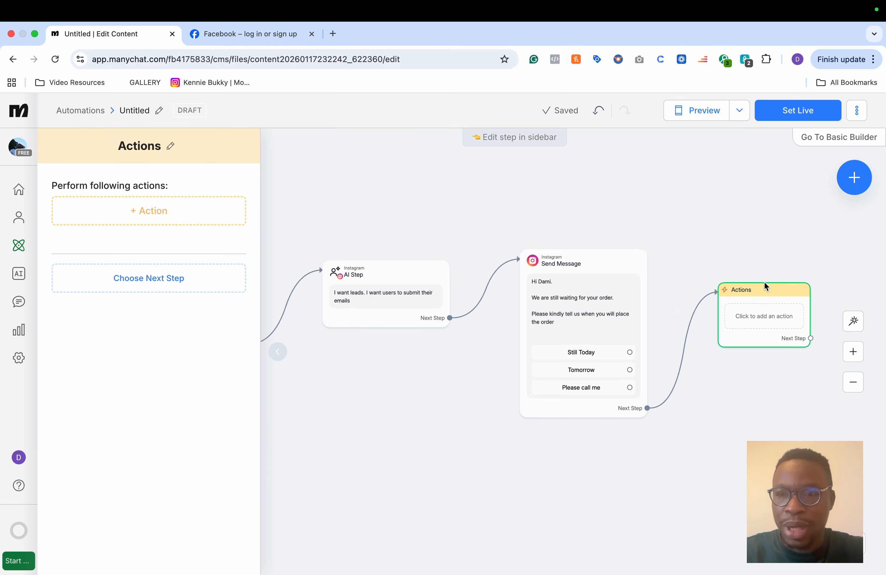
pyautogui.click(772, 257)
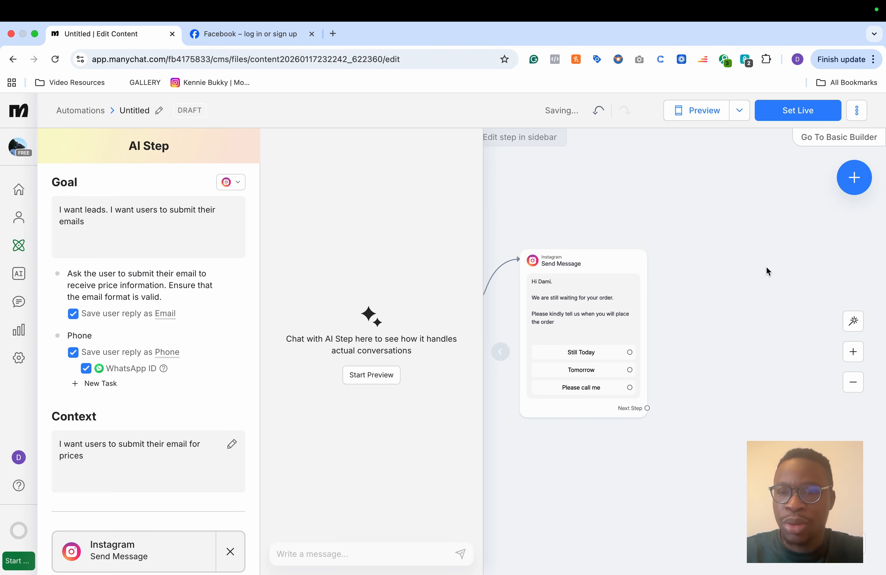
pyautogui.click(648, 408)
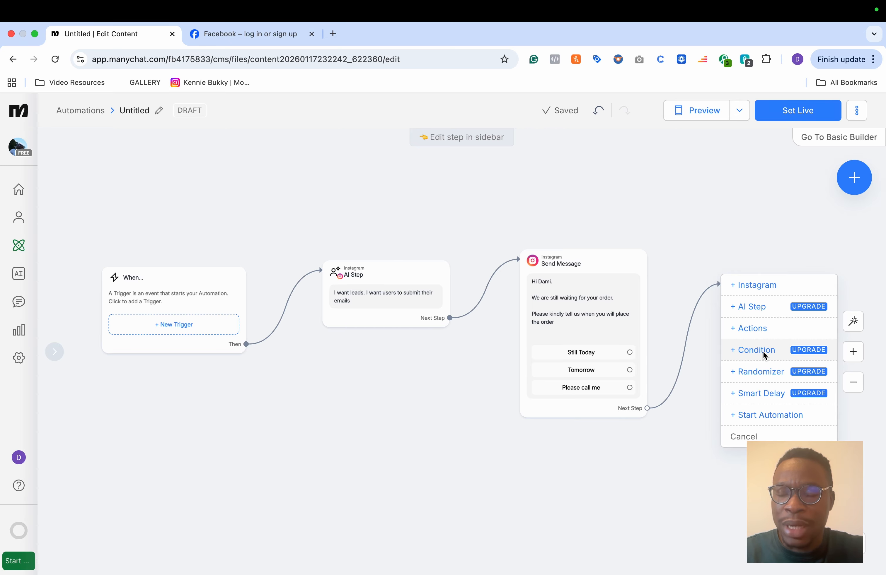
pyautogui.click(758, 413)
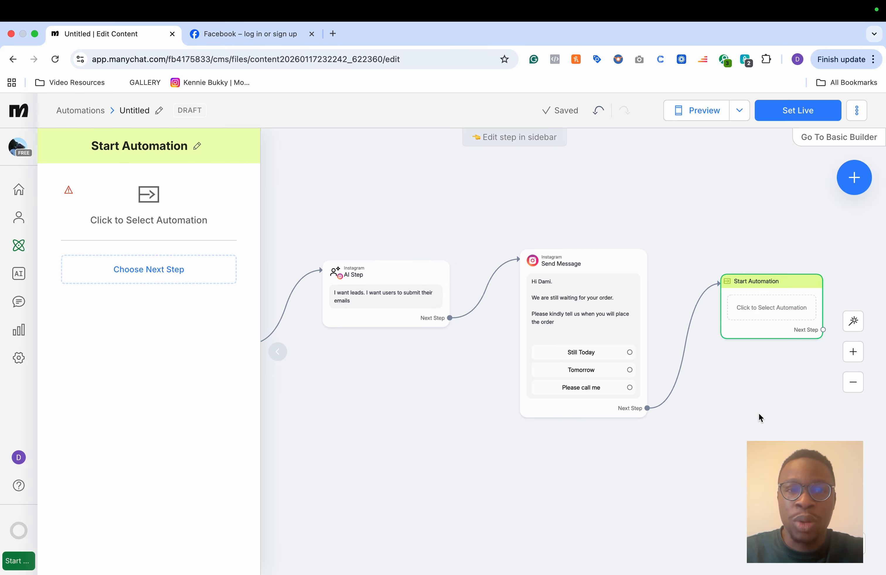
pyautogui.click(147, 219)
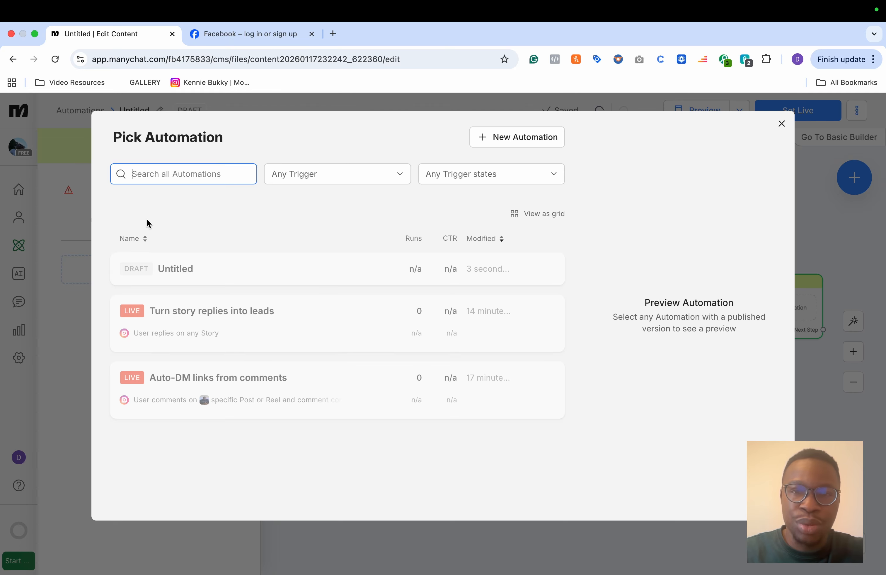
pyautogui.click(536, 138)
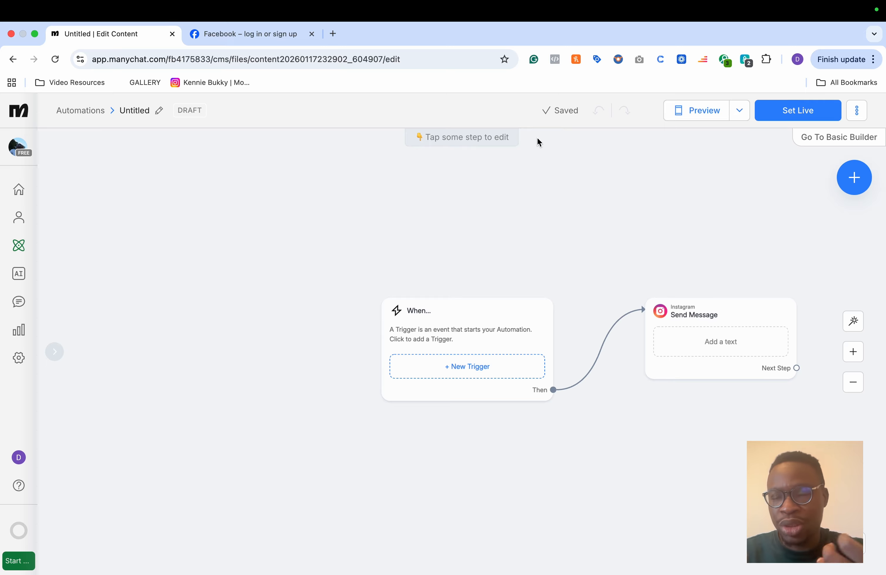
pyautogui.click(18, 61)
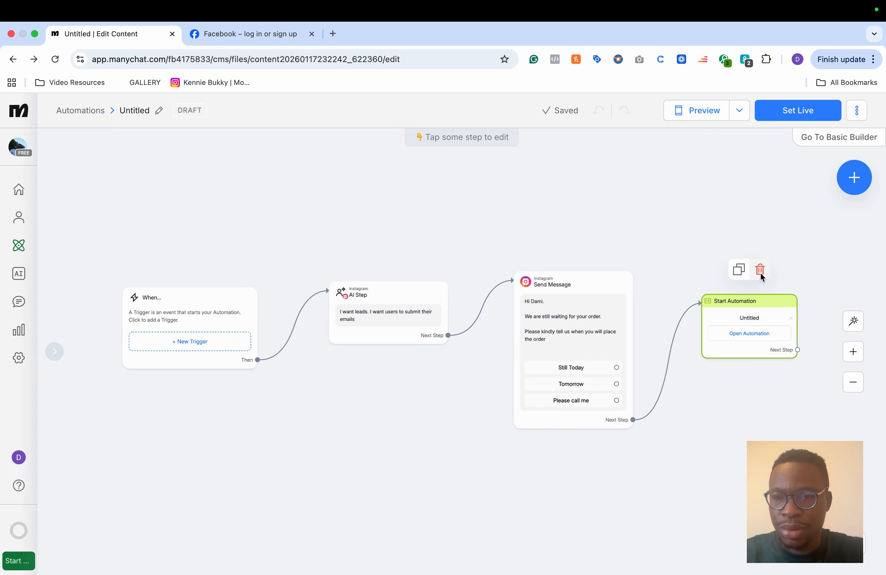
pyautogui.click(759, 272)
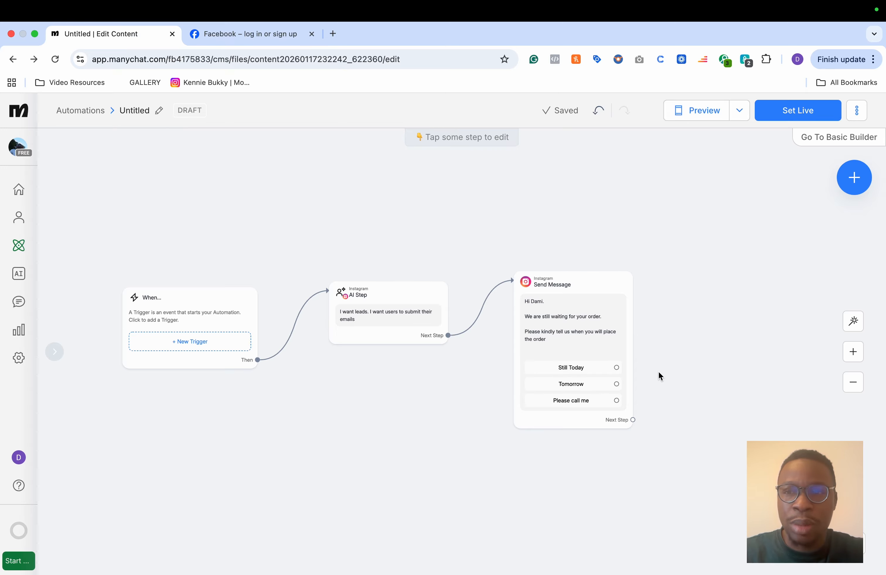
pyautogui.scroll(-3, 440, 200)
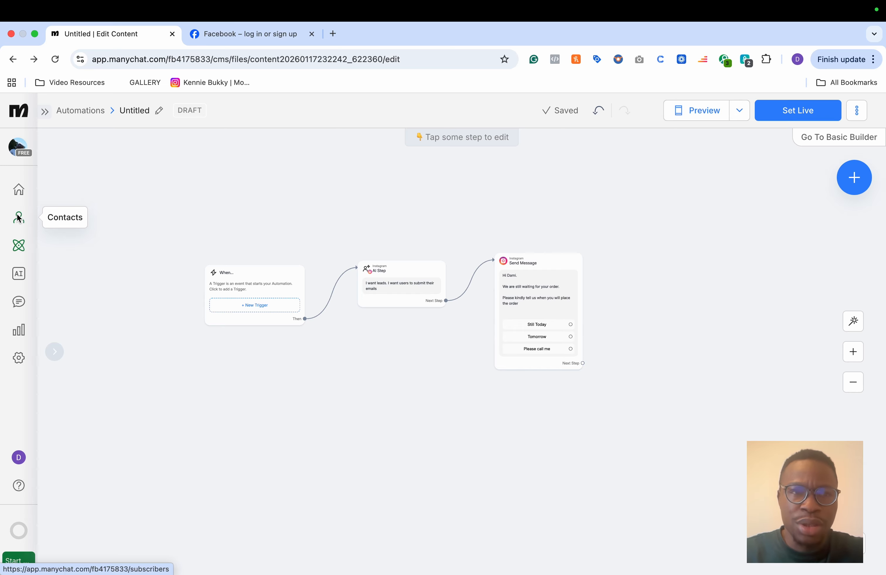
pyautogui.click(21, 191)
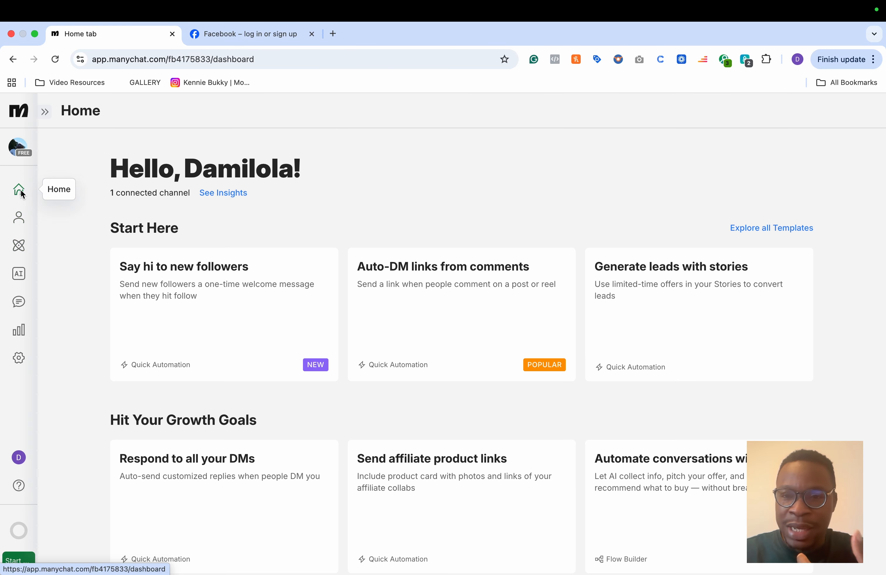
pyautogui.click(20, 248)
pyautogui.click(573, 364)
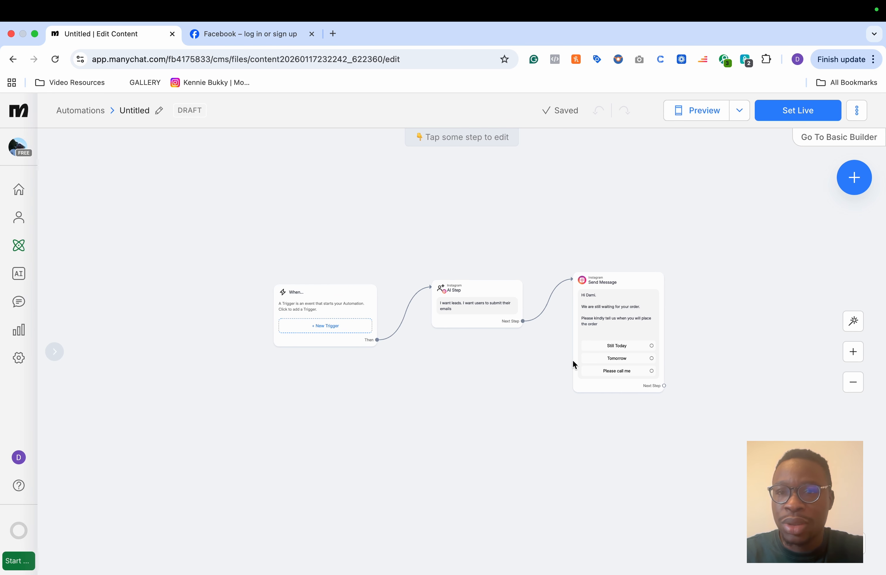
# Step: Rename the automation as 'Follow up'
pyautogui.click(157, 111)
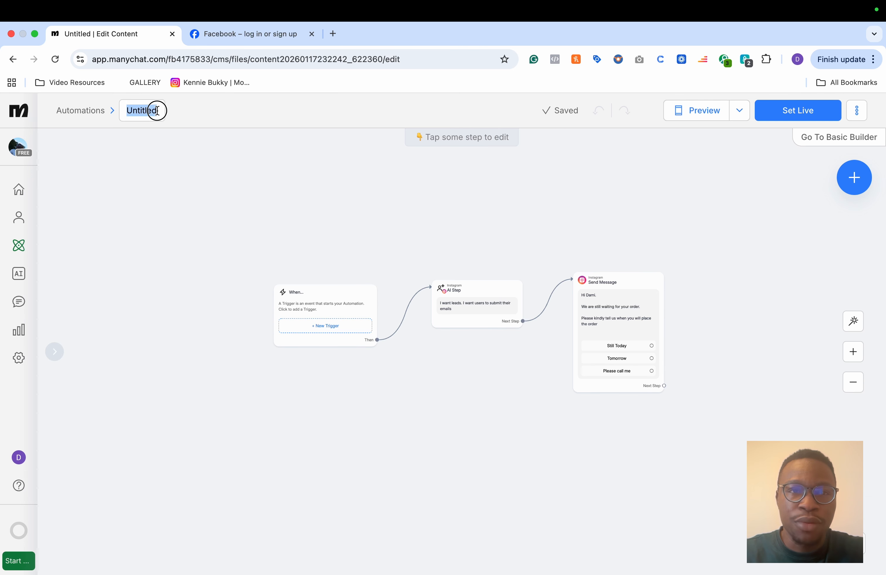
pyautogui.click(157, 110)
pyautogui.write('F')
pyautogui.press('BackSpace')
pyautogui.press('BackSpace')
pyautogui.press('BackSpace')
pyautogui.press('BackSpace')
pyautogui.press('BackSpace')
pyautogui.press('BackSpace')
pyautogui.press('BackSpace')
pyautogui.press('BackSpace')
pyautogui.press('BackSpace')
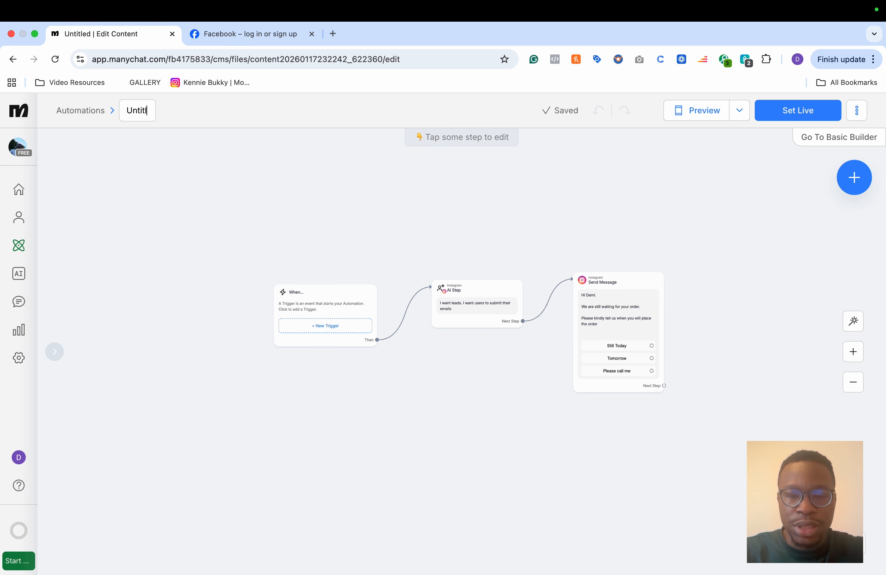
pyautogui.write('Follow up')
pyautogui.press('Return')
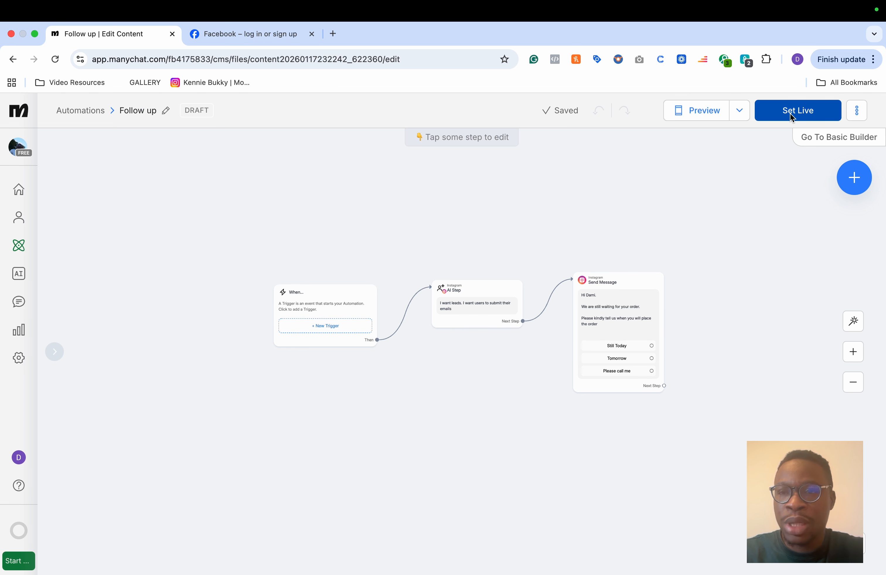
# Step: Try to set the Follow up automation live, dismiss the upgrade offer and go back to the home dashboard
pyautogui.click(789, 112)
pyautogui.click(781, 122)
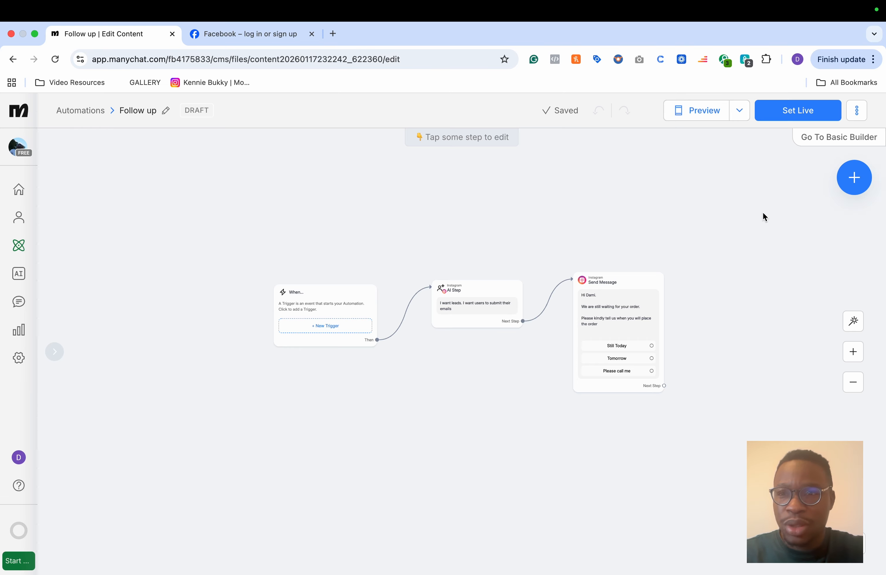
pyautogui.click(784, 115)
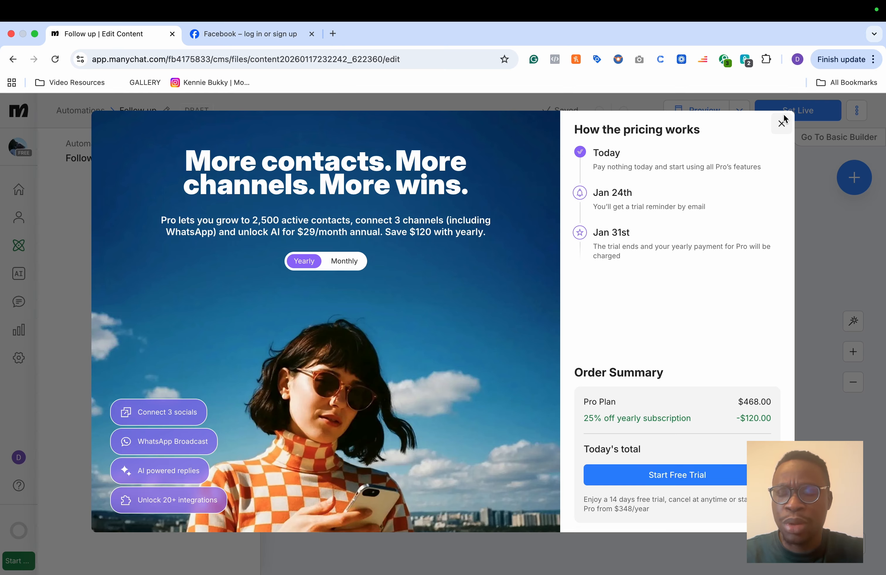
pyautogui.click(783, 119)
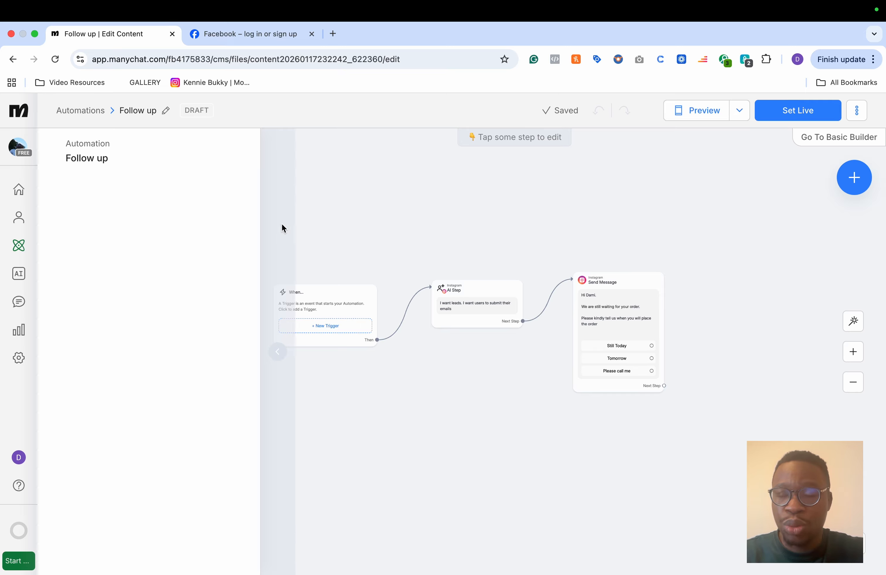
pyautogui.click(19, 189)
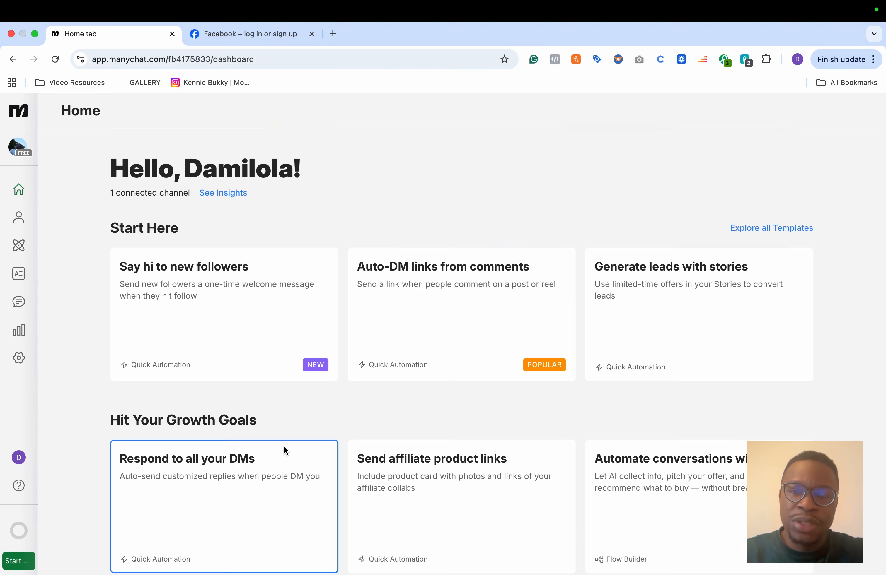